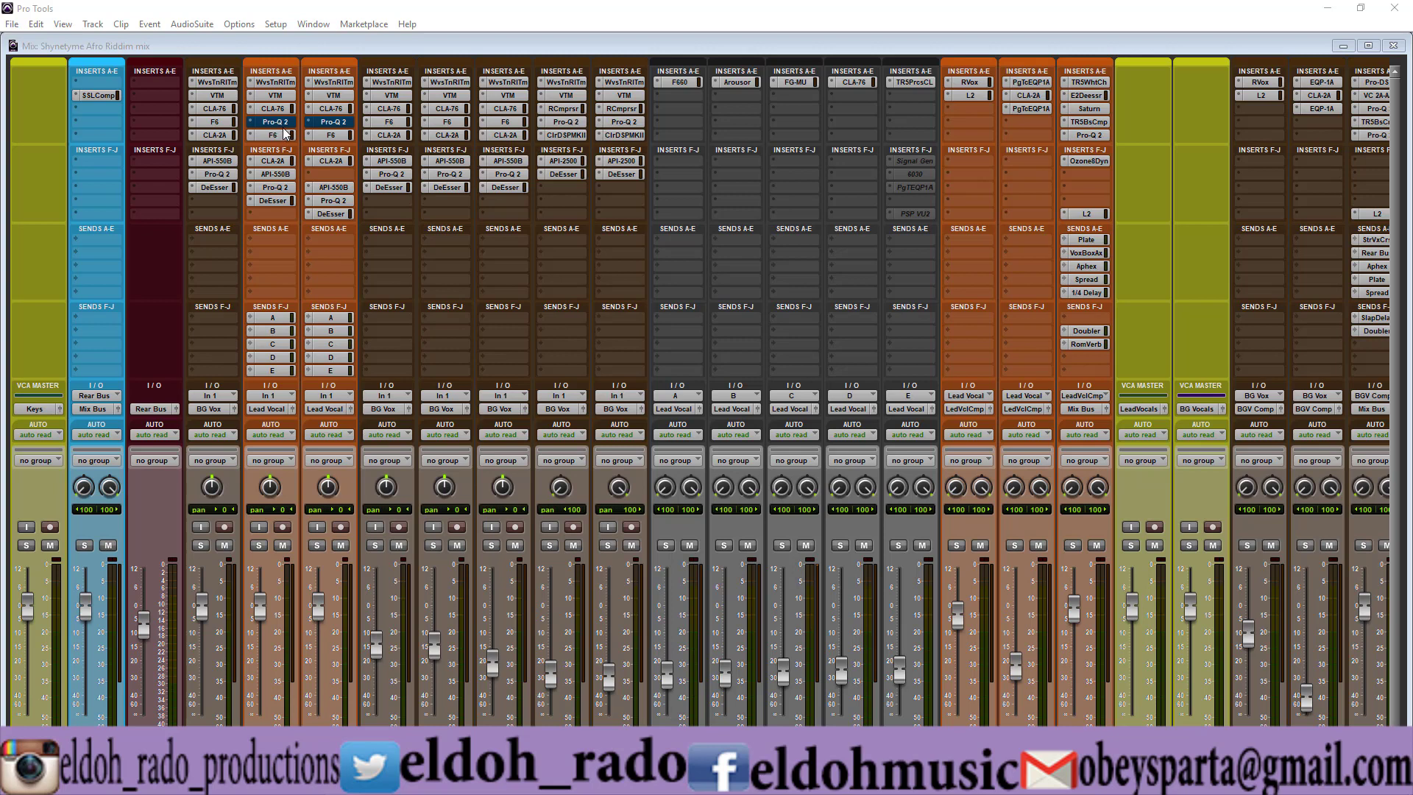
Inspect the Pro-Q 2 equalizer on the Audio 1 track, close it, and view the F6 equalizer on the same track
{"action": "left_click", "coordinate": [284, 123]}
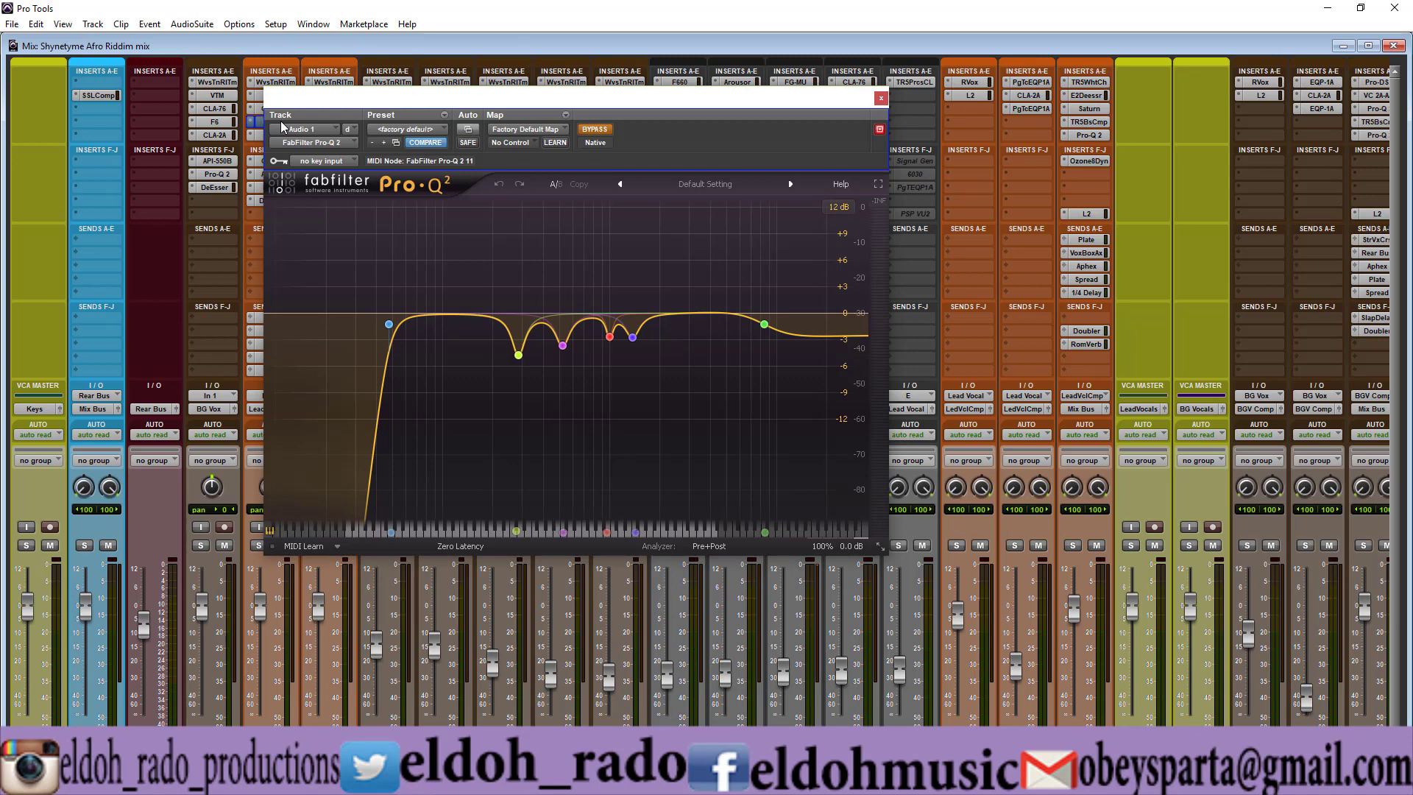
{"action": "left_click", "coordinate": [881, 98]}
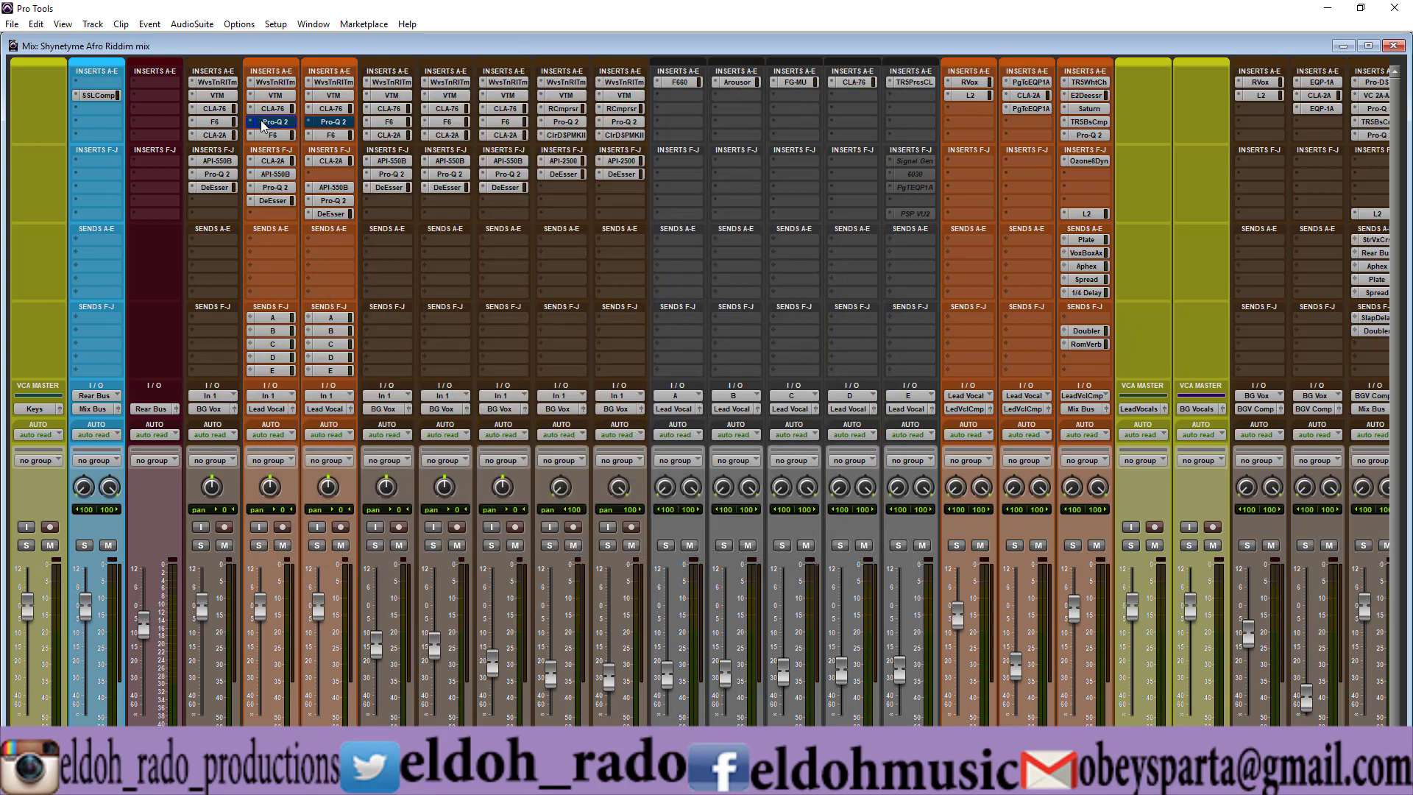
{"action": "left_click", "coordinate": [270, 137]}
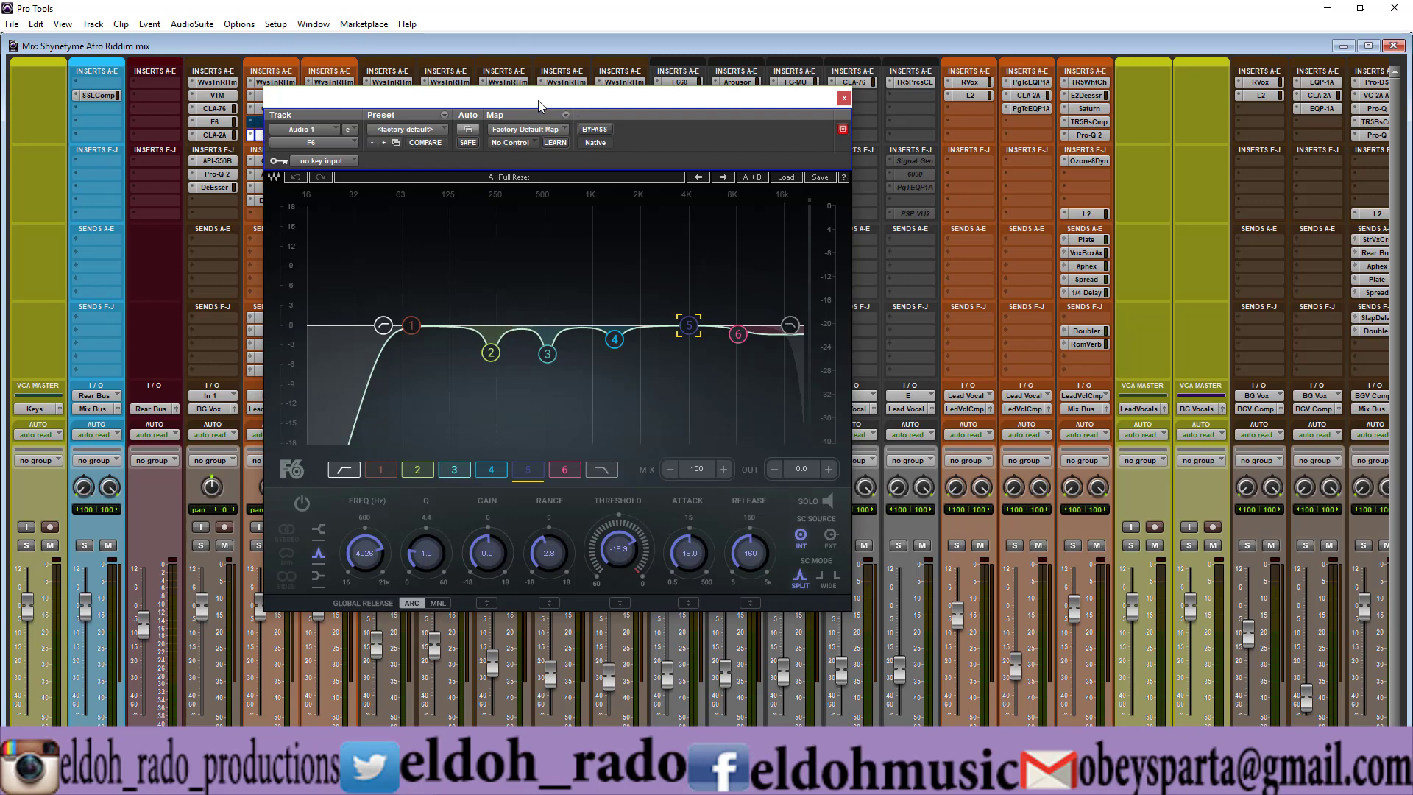
{"action": "left_click_drag", "start_coordinate": [540, 107], "coordinate": [574, 104]}
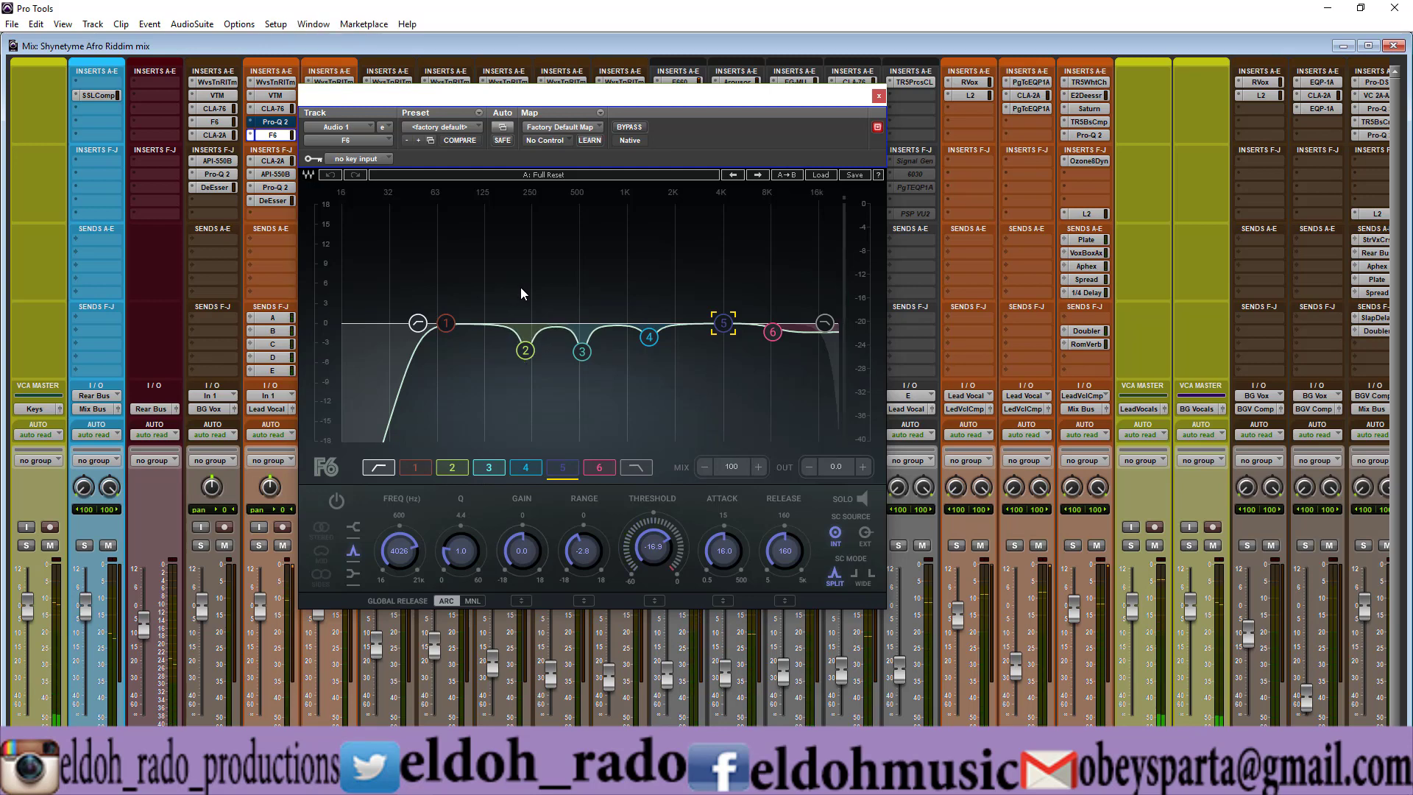
Select the Audio 1 vocal passage from 0:07.829 to 0:13.546 in the timeline and close the F6 window
{"action": "key", "text": "ctrl+equal"}
{"action": "mouse_move", "coordinate": [620, 99]}
{"action": "left_mouse_down"}
{"action": "mouse_move", "coordinate": [647, 95]}
{"action": "mouse_move", "coordinate": [544, 95]}
{"action": "left_mouse_up"}
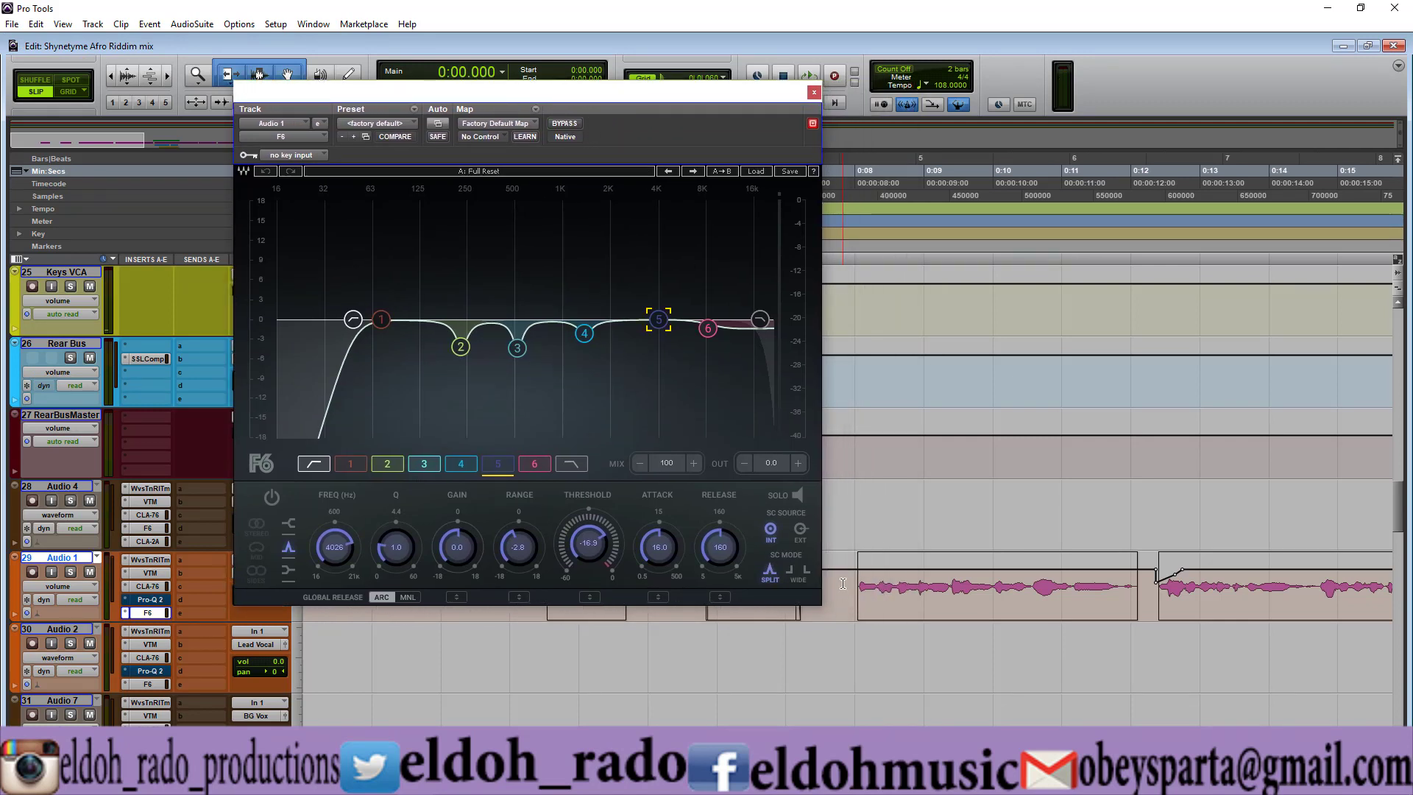
{"action": "left_click_drag", "start_coordinate": [844, 589], "coordinate": [1096, 589]}
{"action": "left_click_drag", "start_coordinate": [1175, 573], "coordinate": [1238, 574]}
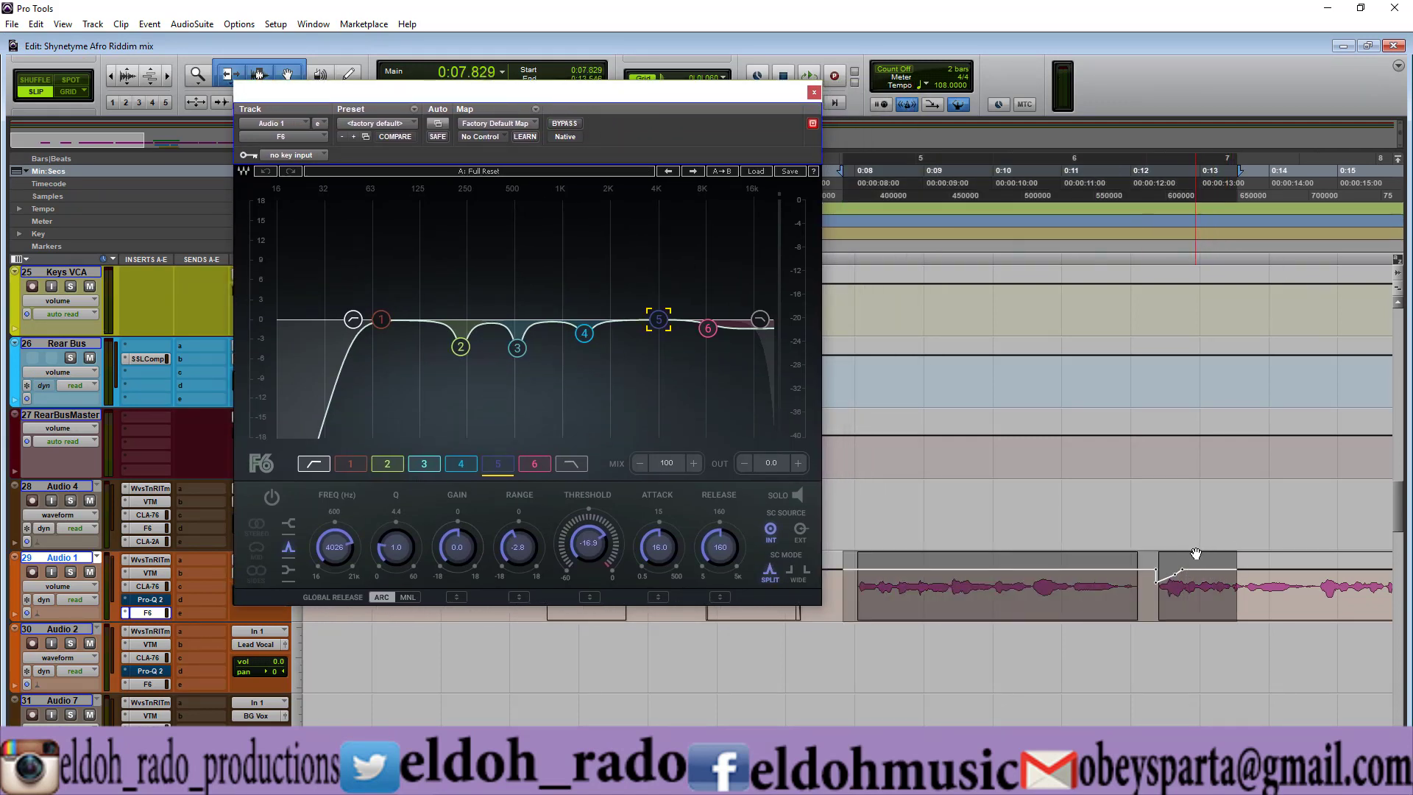
{"action": "key", "text": "ctrl+="}
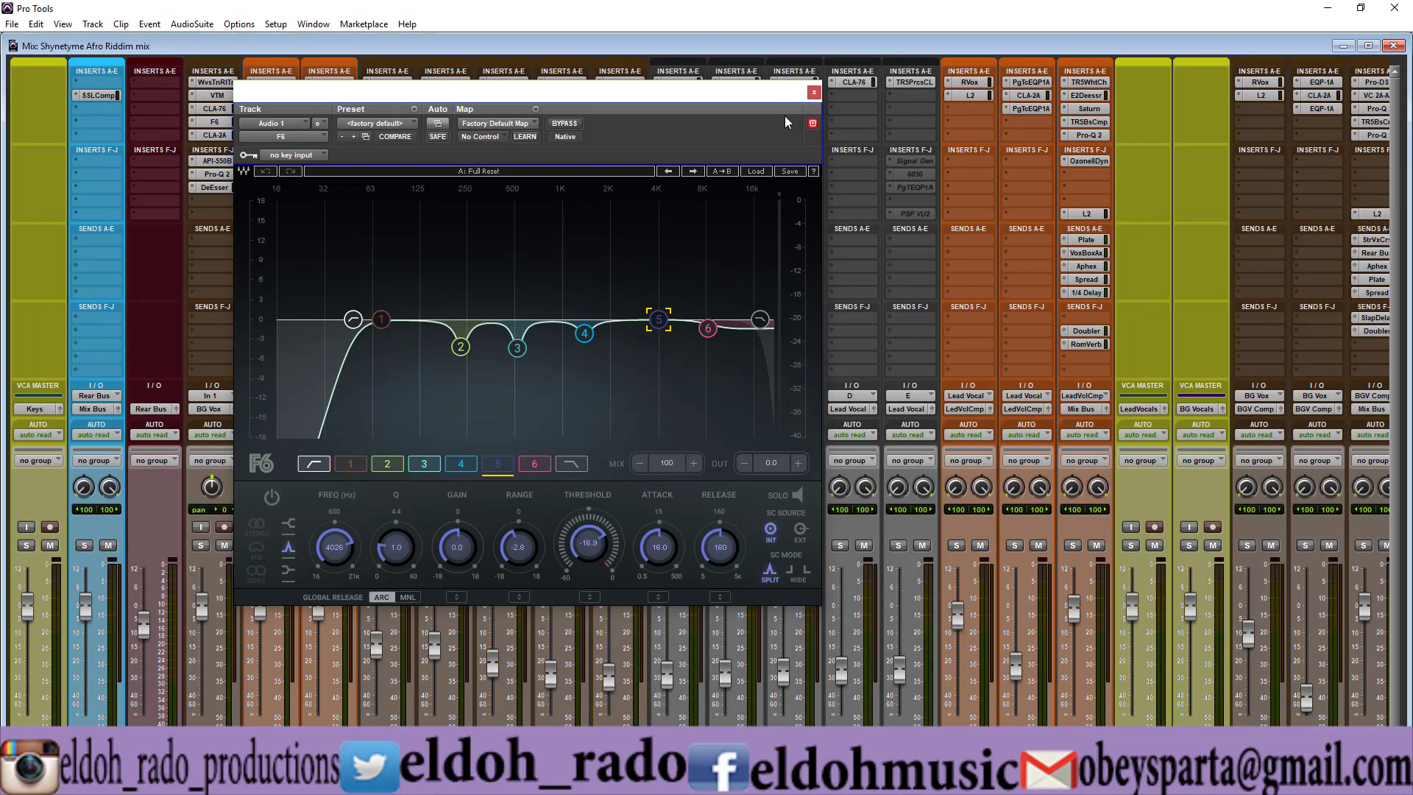
{"action": "left_click", "coordinate": [815, 94]}
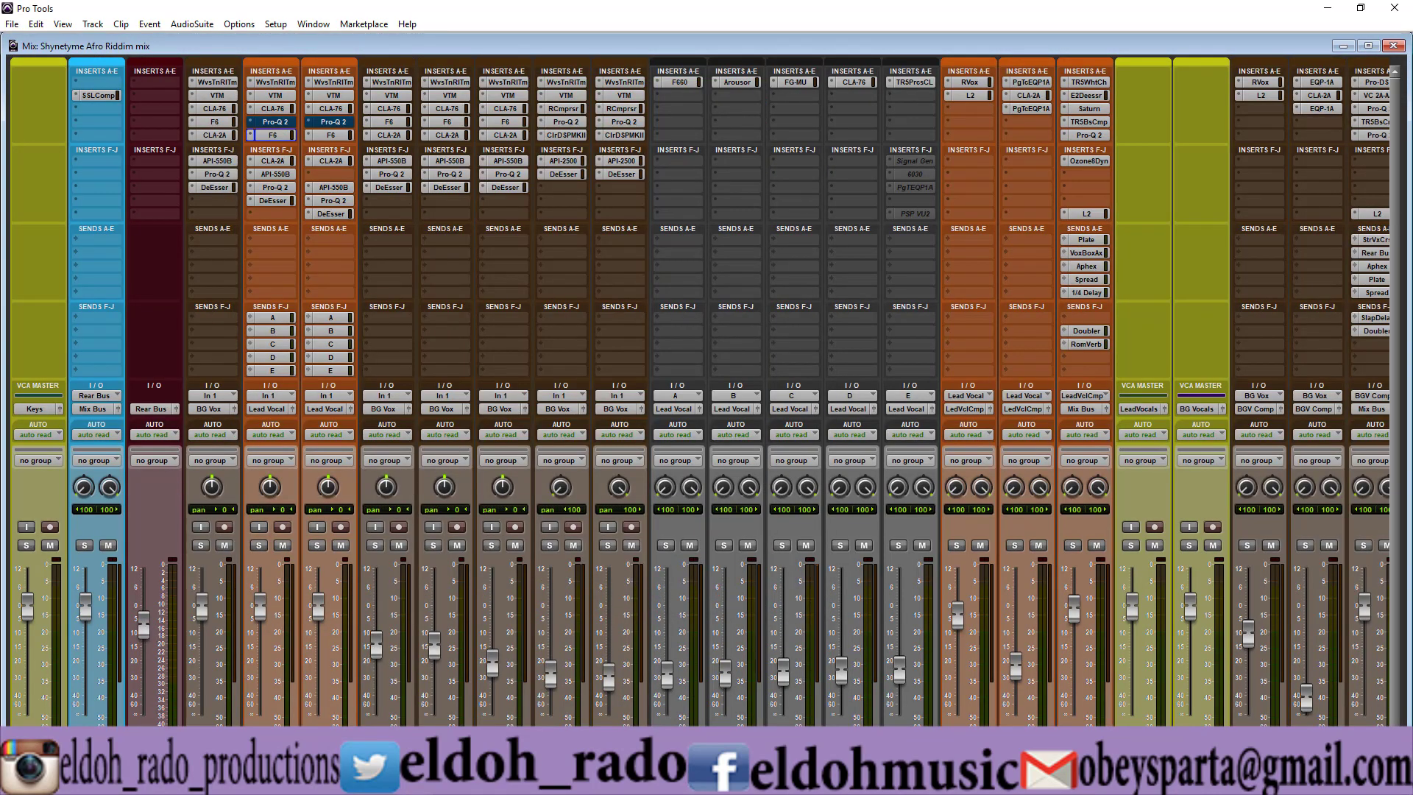
Mute the Piano Verb return and the keys, bass, percussion and kick submix channels
{"action": "scroll", "coordinate": [699, 390], "scroll_direction": "left", "scroll_amount": 1}
{"action": "scroll", "coordinate": [699, 390], "scroll_direction": "left", "scroll_amount": 10}
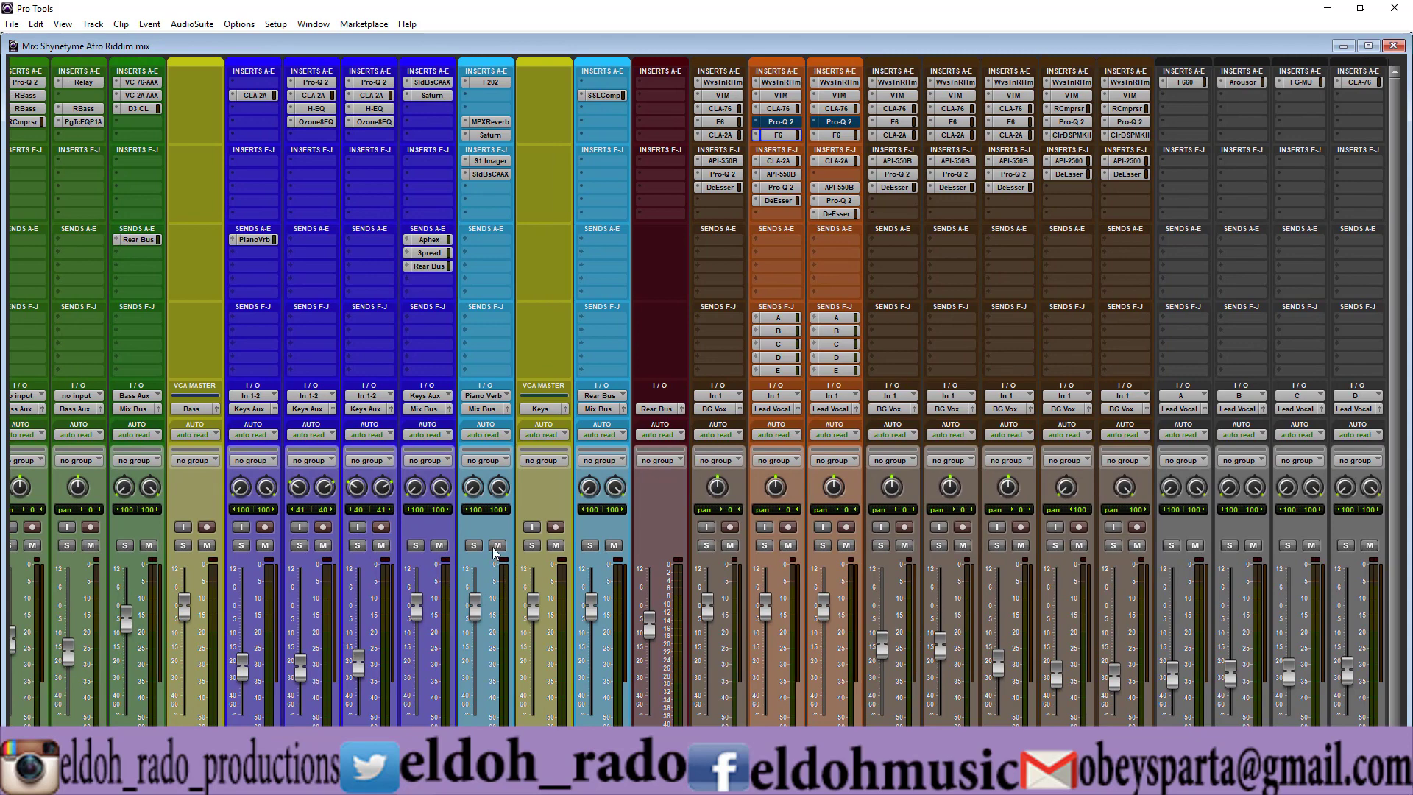
{"action": "left_click", "coordinate": [497, 545]}
{"action": "left_click", "coordinate": [440, 546]}
{"action": "scroll", "coordinate": [519, 553], "scroll_direction": "left", "scroll_amount": 12}
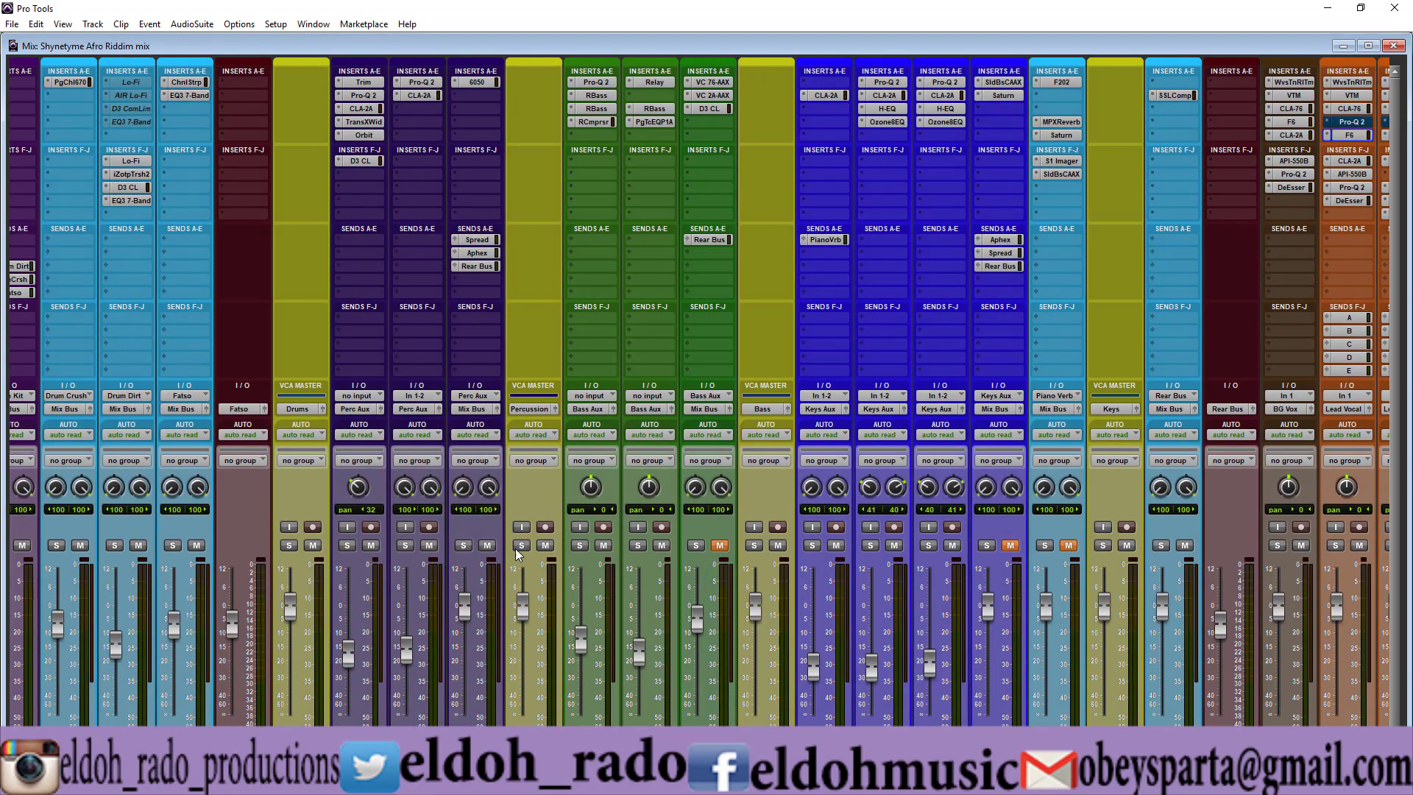
{"action": "scroll", "coordinate": [699, 390], "scroll_direction": "left", "scroll_amount": 2}
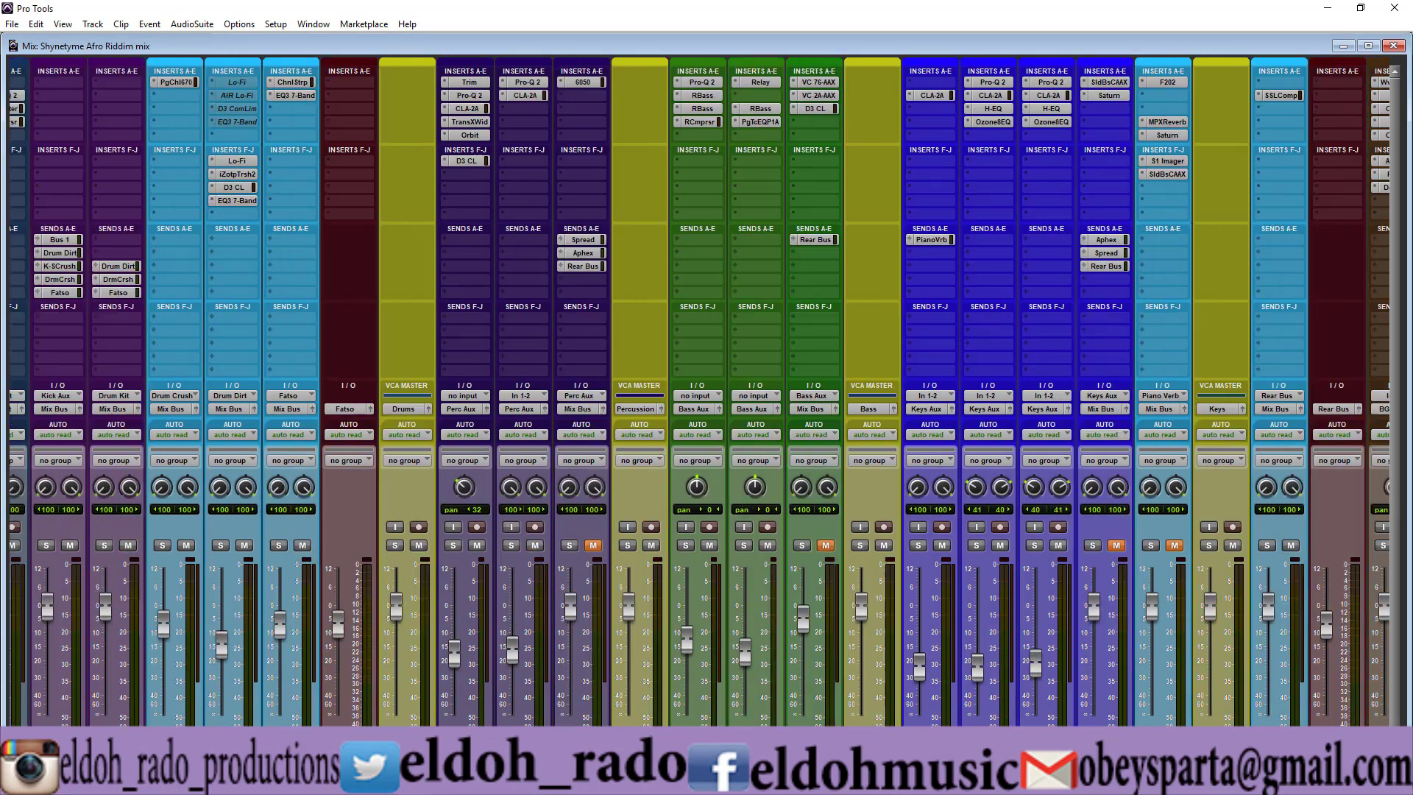
{"action": "scroll", "coordinate": [374, 641], "scroll_direction": "left", "scroll_amount": 3}
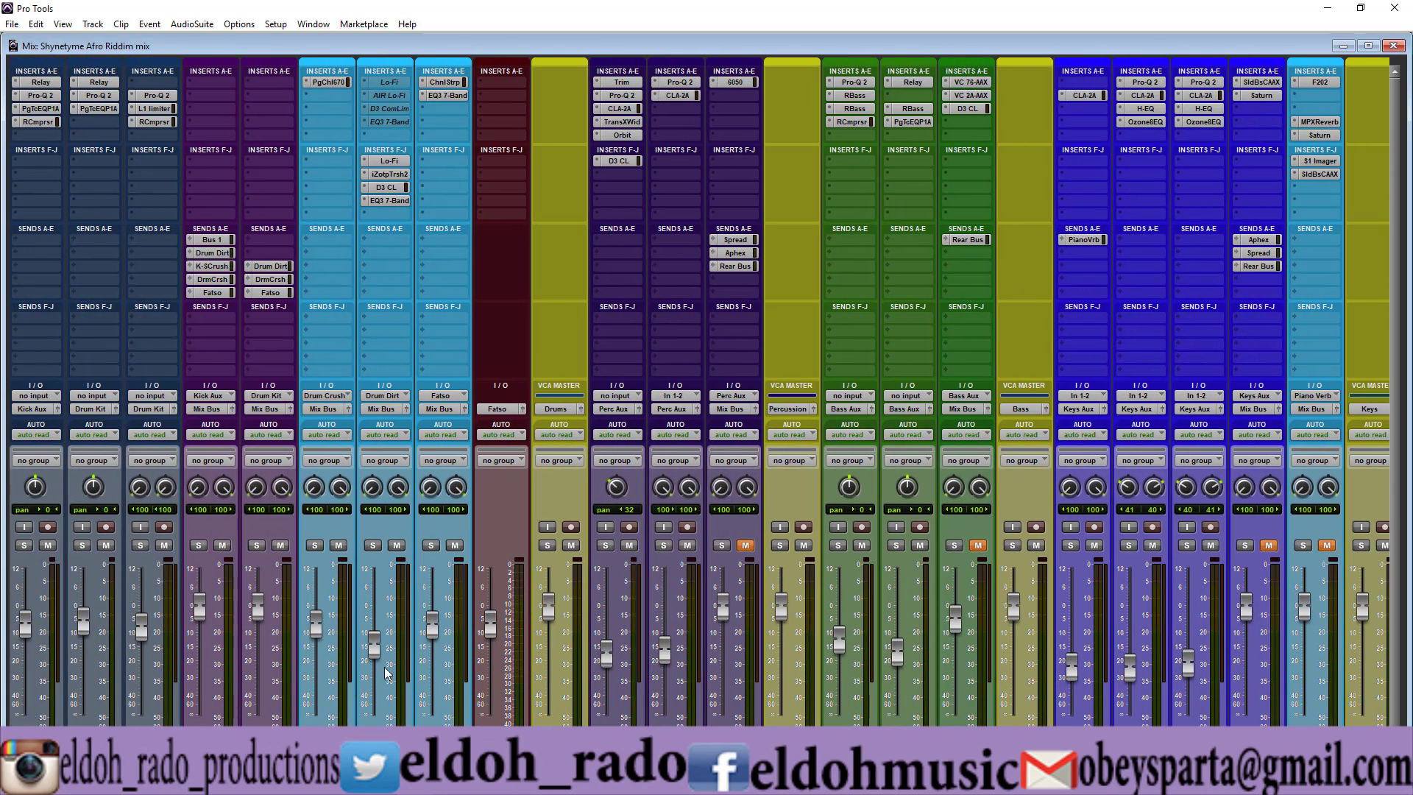
{"action": "left_click", "coordinate": [222, 545]}
Reopen the F6 equalizer on the Audio 1 vocal track, bypass it, and play the selected passage
{"action": "scroll", "coordinate": [699, 390], "scroll_direction": "right", "scroll_amount": 20}
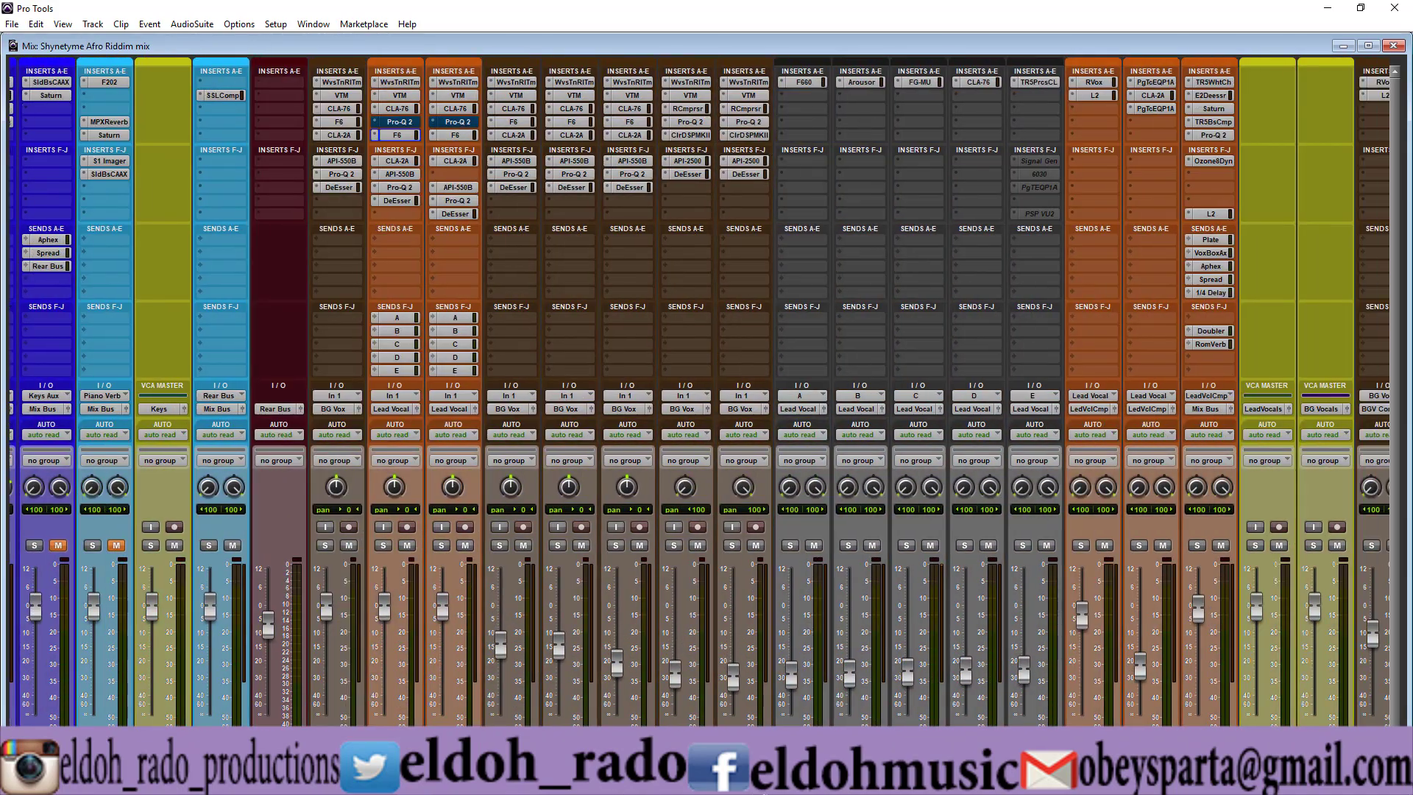
{"action": "left_click_drag", "start_coordinate": [764, 793], "coordinate": [749, 793]}
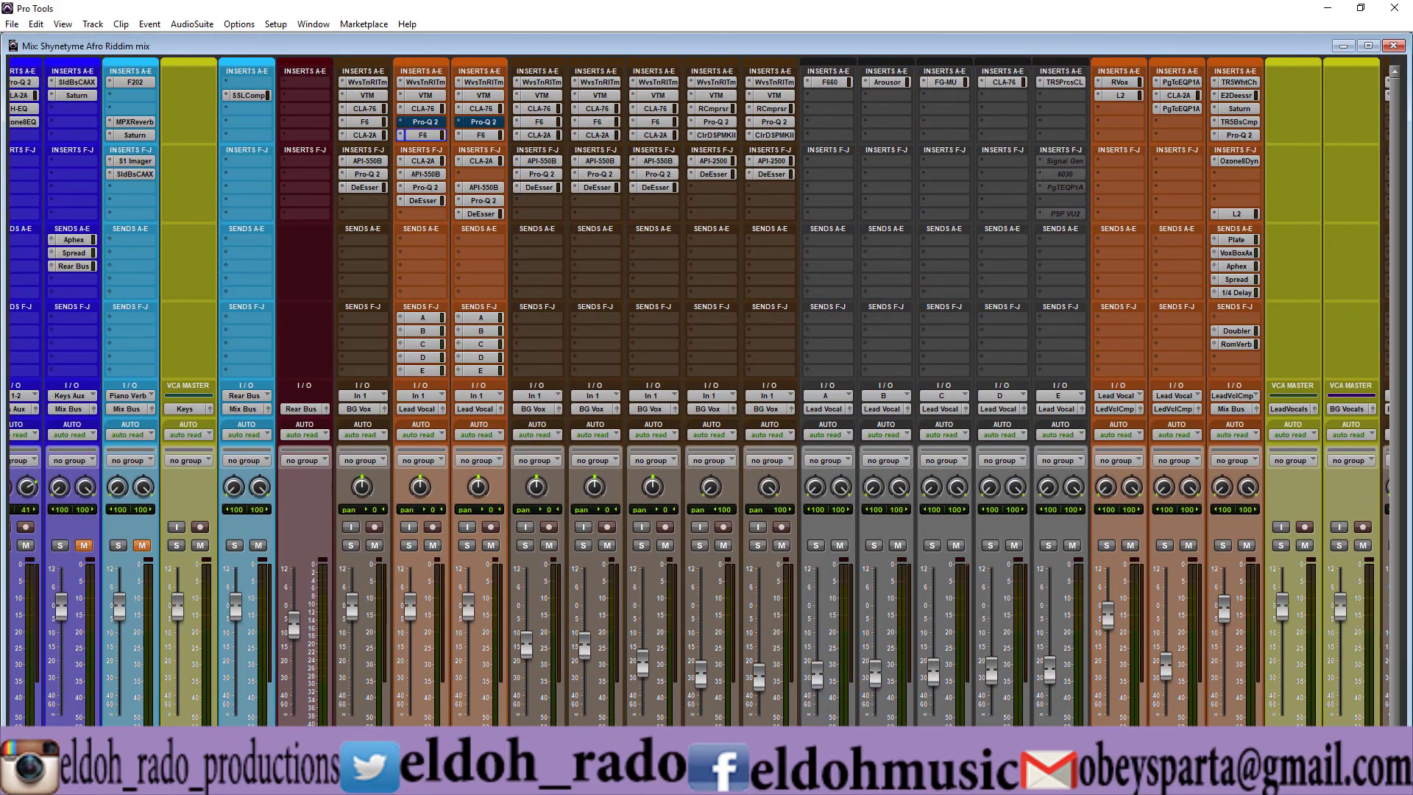
{"action": "key", "text": "ctrl+="}
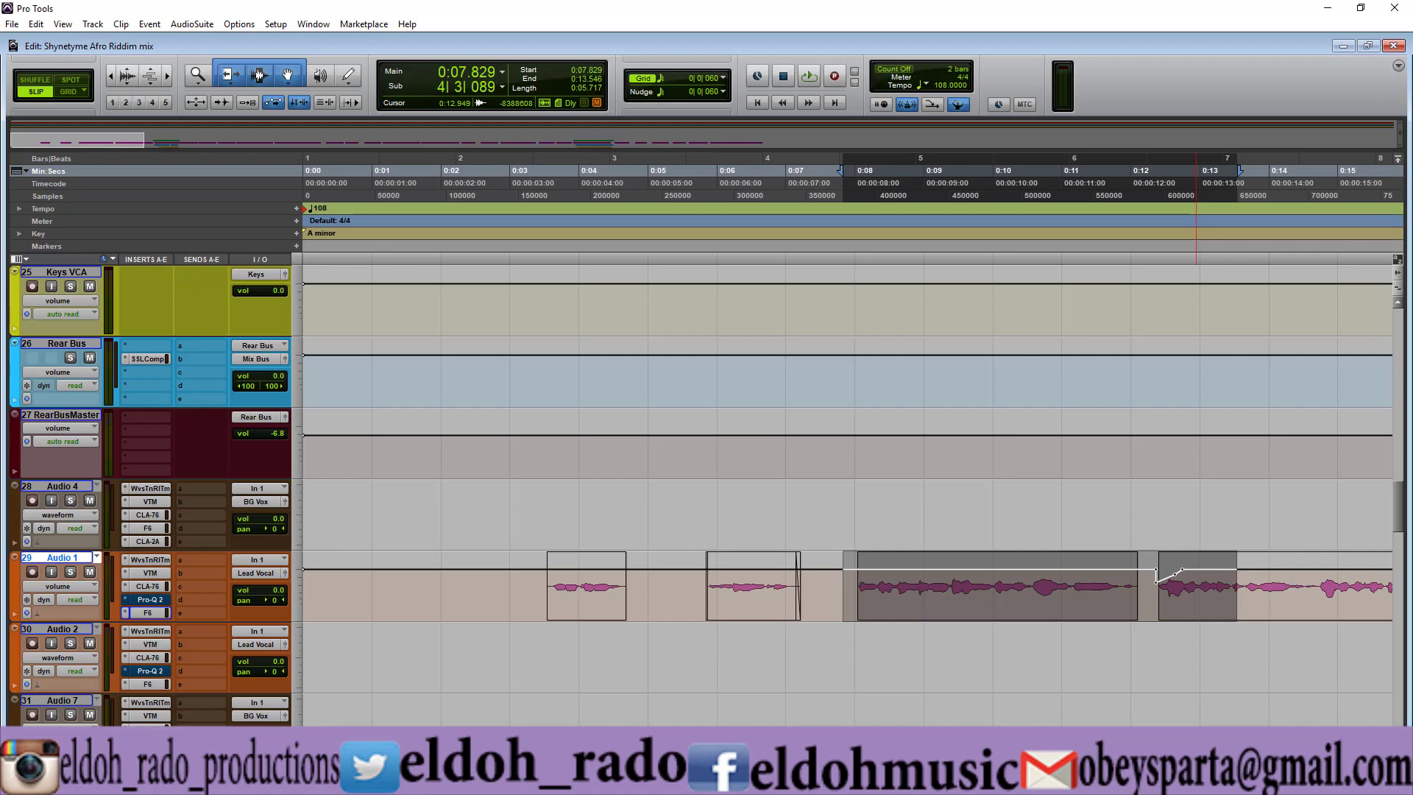
{"action": "key", "text": "ctrl+="}
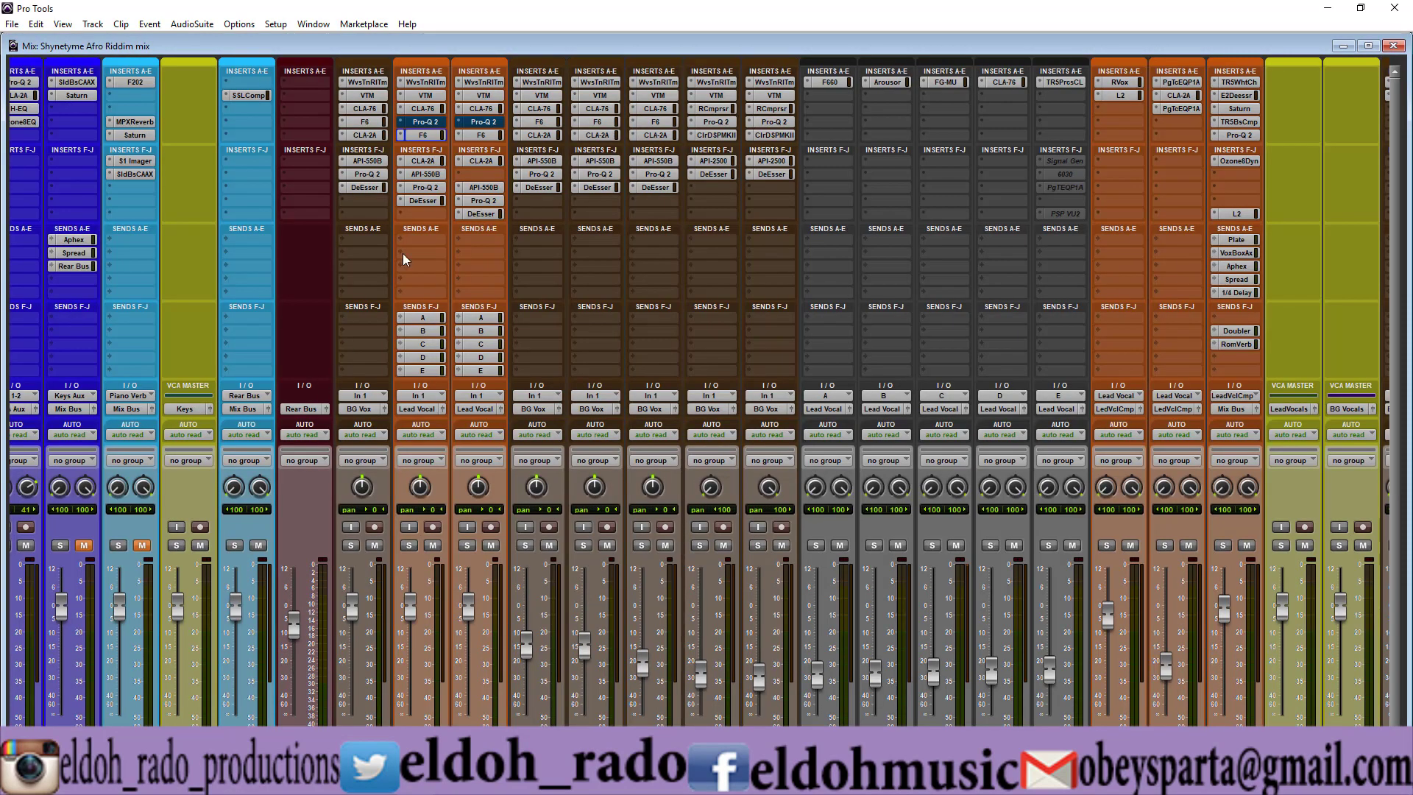
{"action": "left_click", "coordinate": [427, 135]}
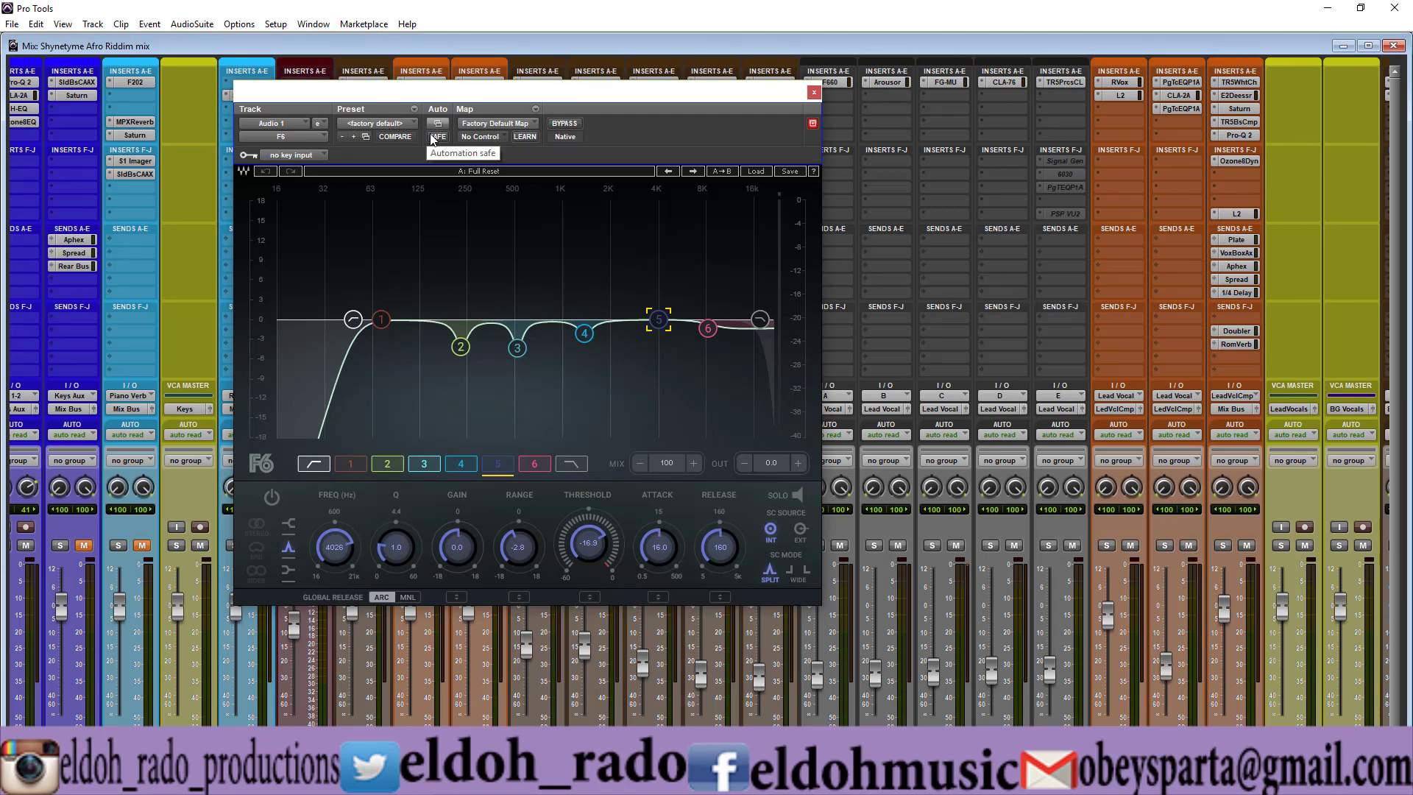
{"action": "left_click", "coordinate": [563, 124]}
{"action": "left_click", "coordinate": [567, 123]}
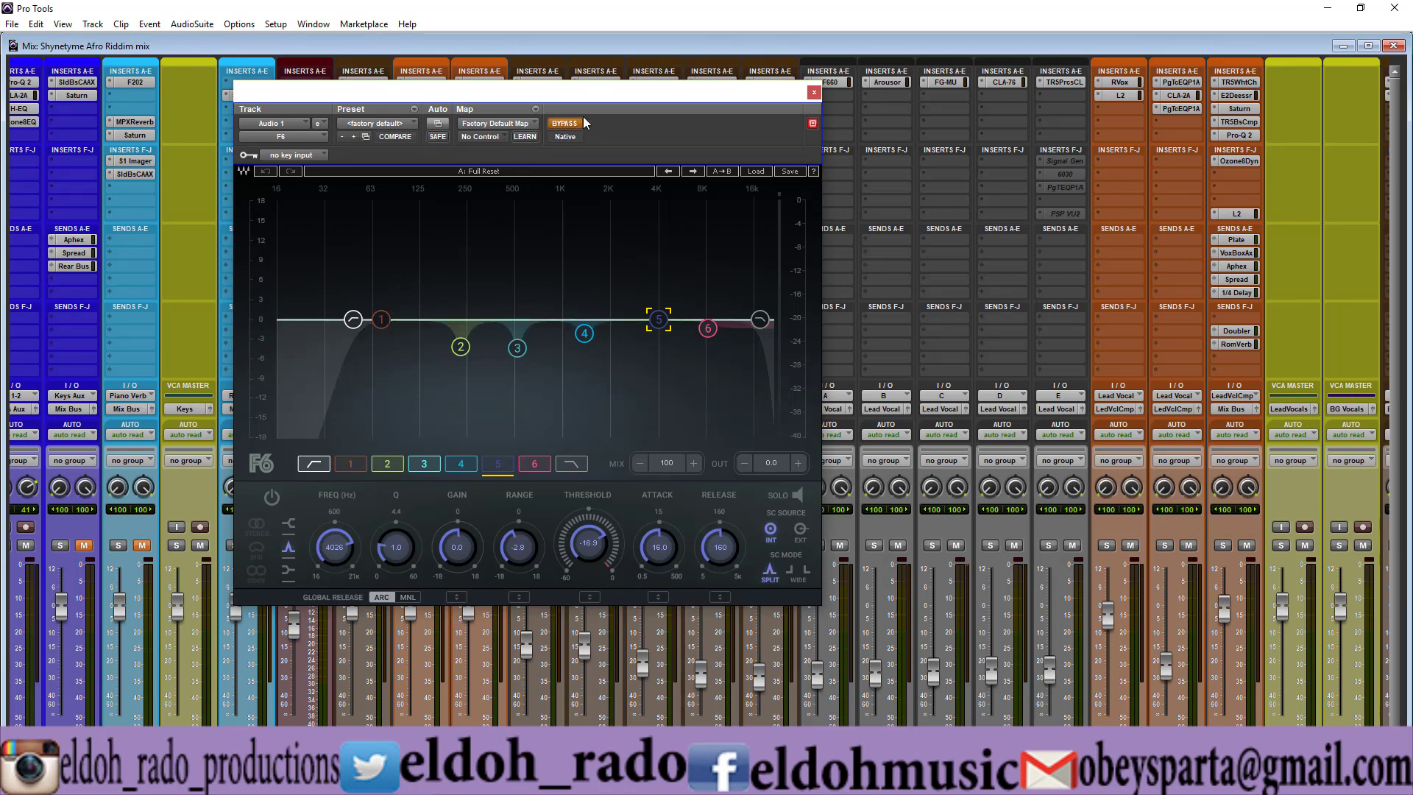
{"action": "key", "text": "space"}
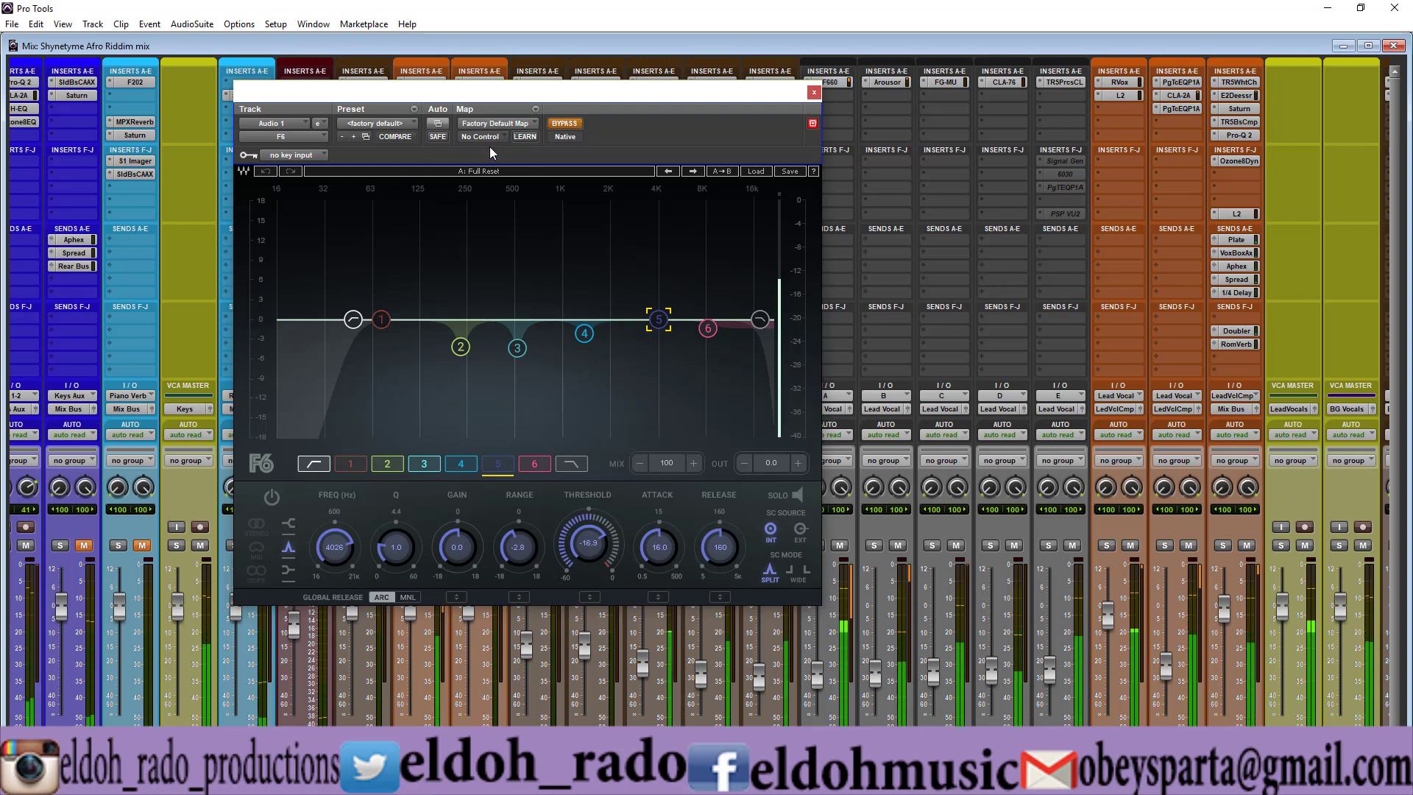
Bypass inserts F-J and mute sends F-J on the Audio 1 track, keeping the F6 window clear of its strip
{"action": "left_click_drag", "start_coordinate": [721, 94], "coordinate": [1139, 95]}
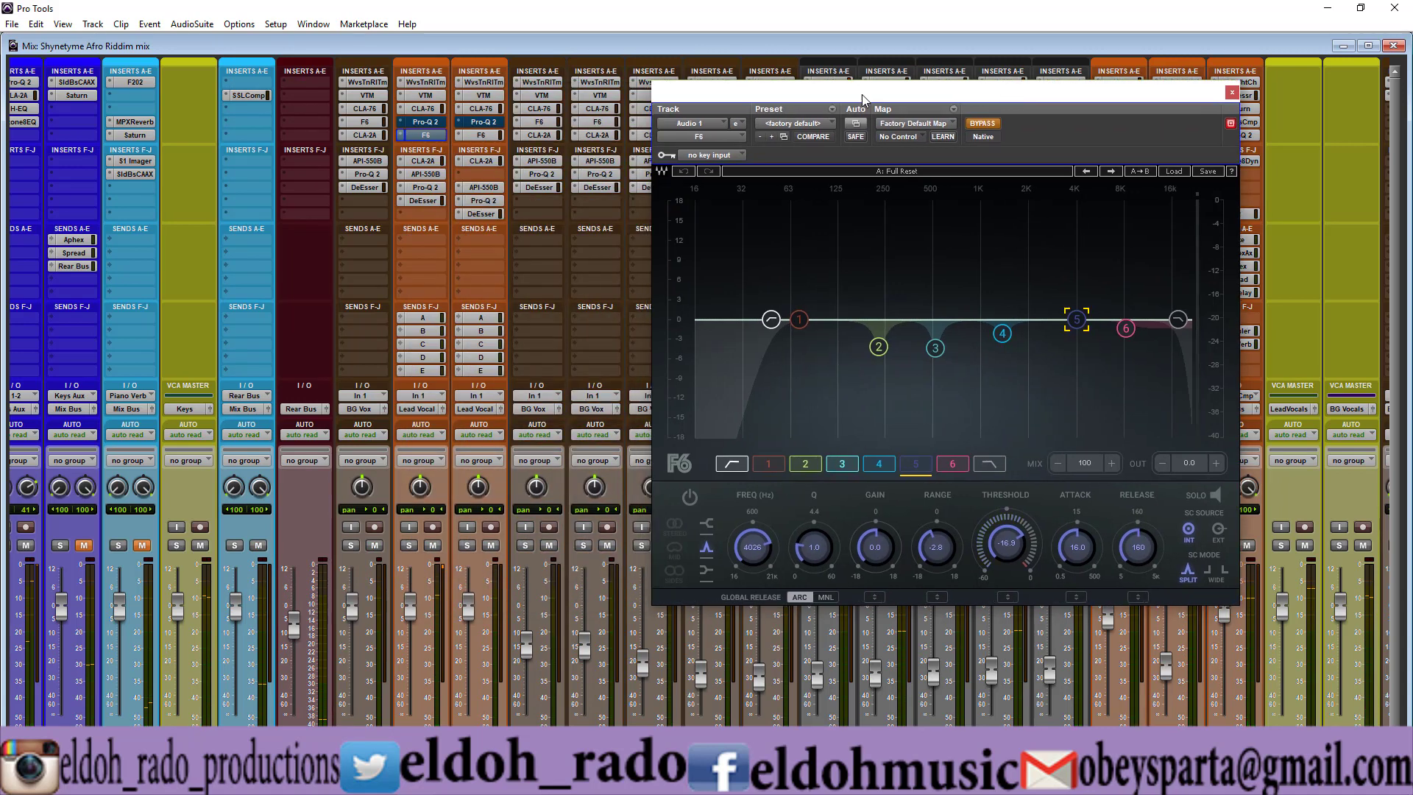
{"action": "left_click", "coordinate": [429, 162], "text": "ctrl+shift"}
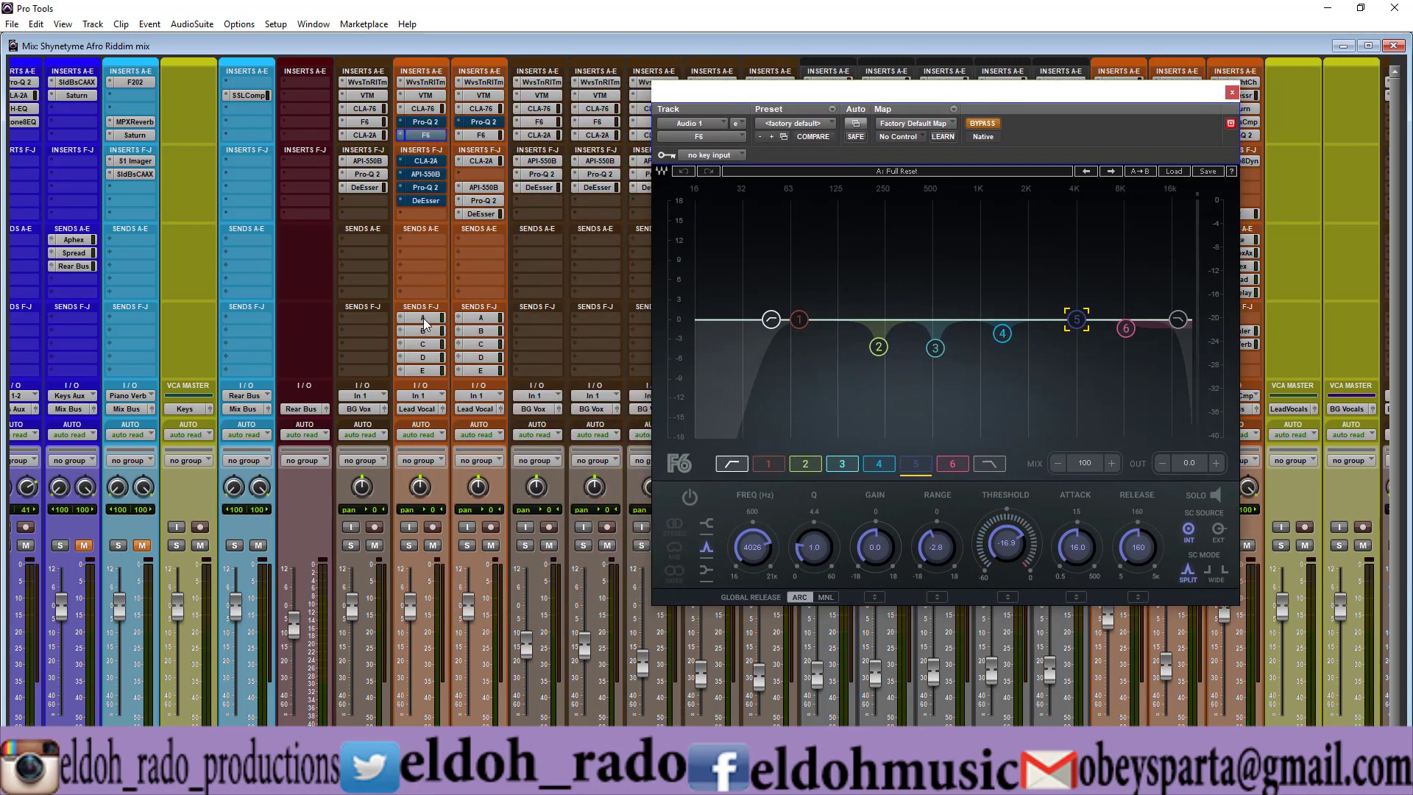
{"action": "left_click", "coordinate": [428, 318], "text": "ctrl+shift"}
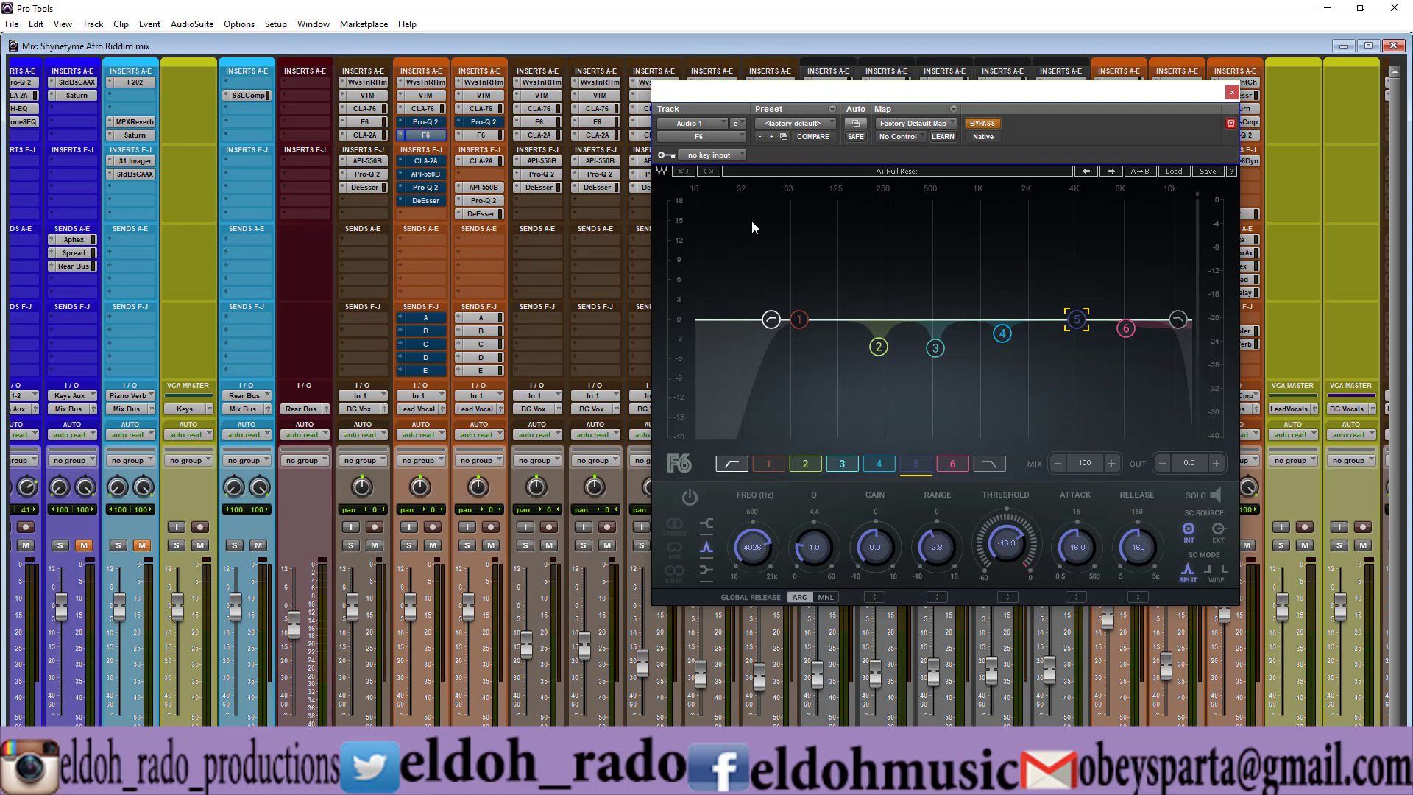
{"action": "left_click_drag", "start_coordinate": [1033, 100], "coordinate": [996, 111]}
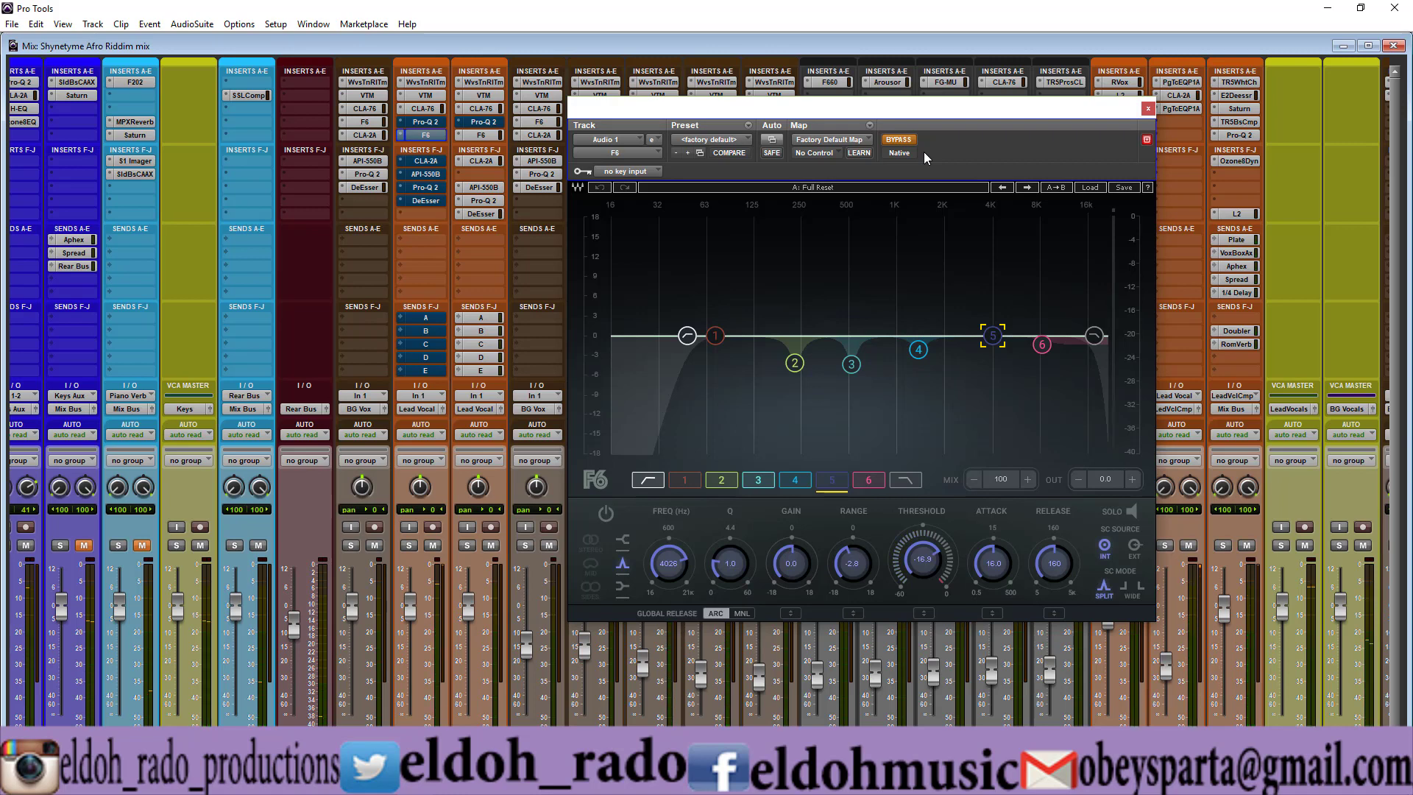
Take the F6 out of bypass, and switch its high-pass filter off and back on
{"action": "left_click", "coordinate": [899, 140]}
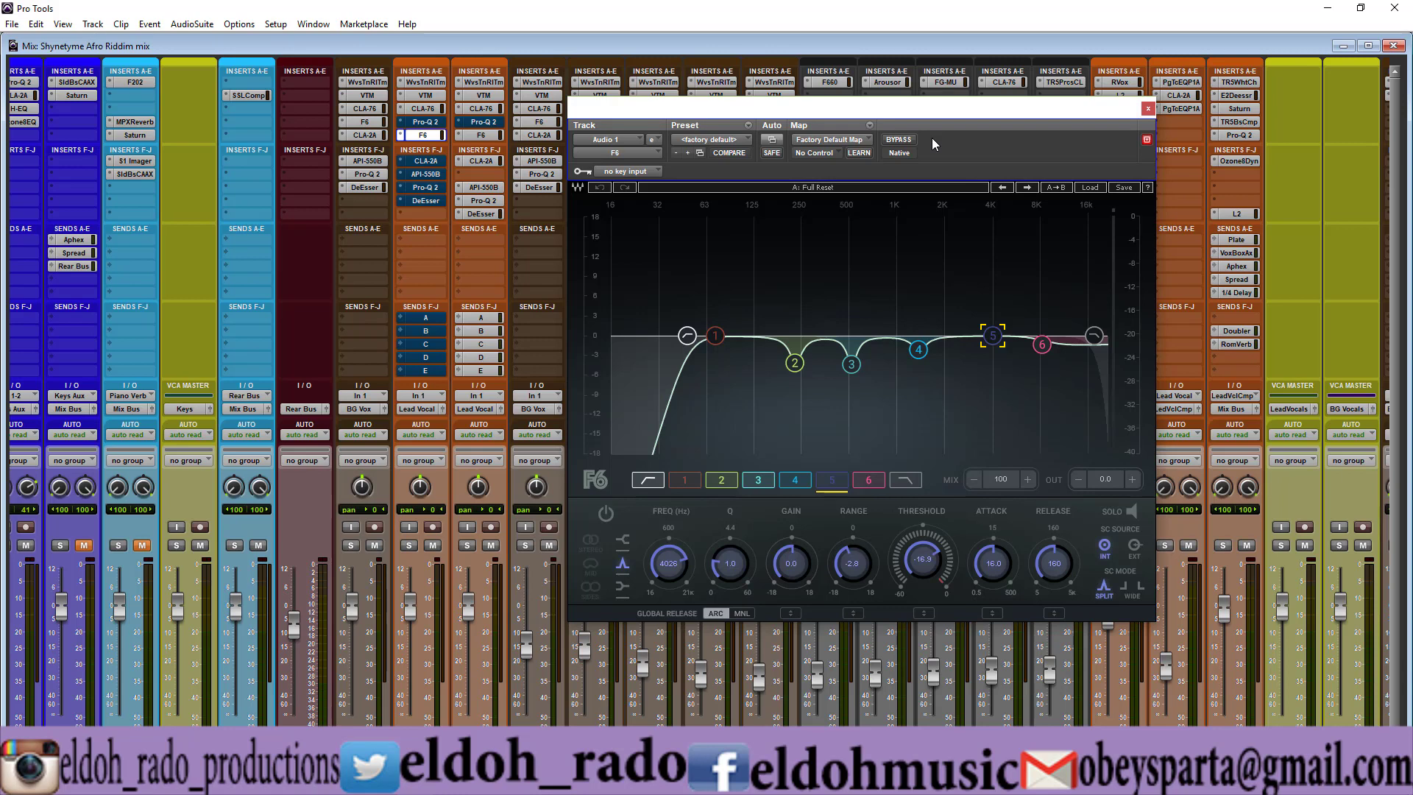
{"action": "left_click", "coordinate": [688, 337]}
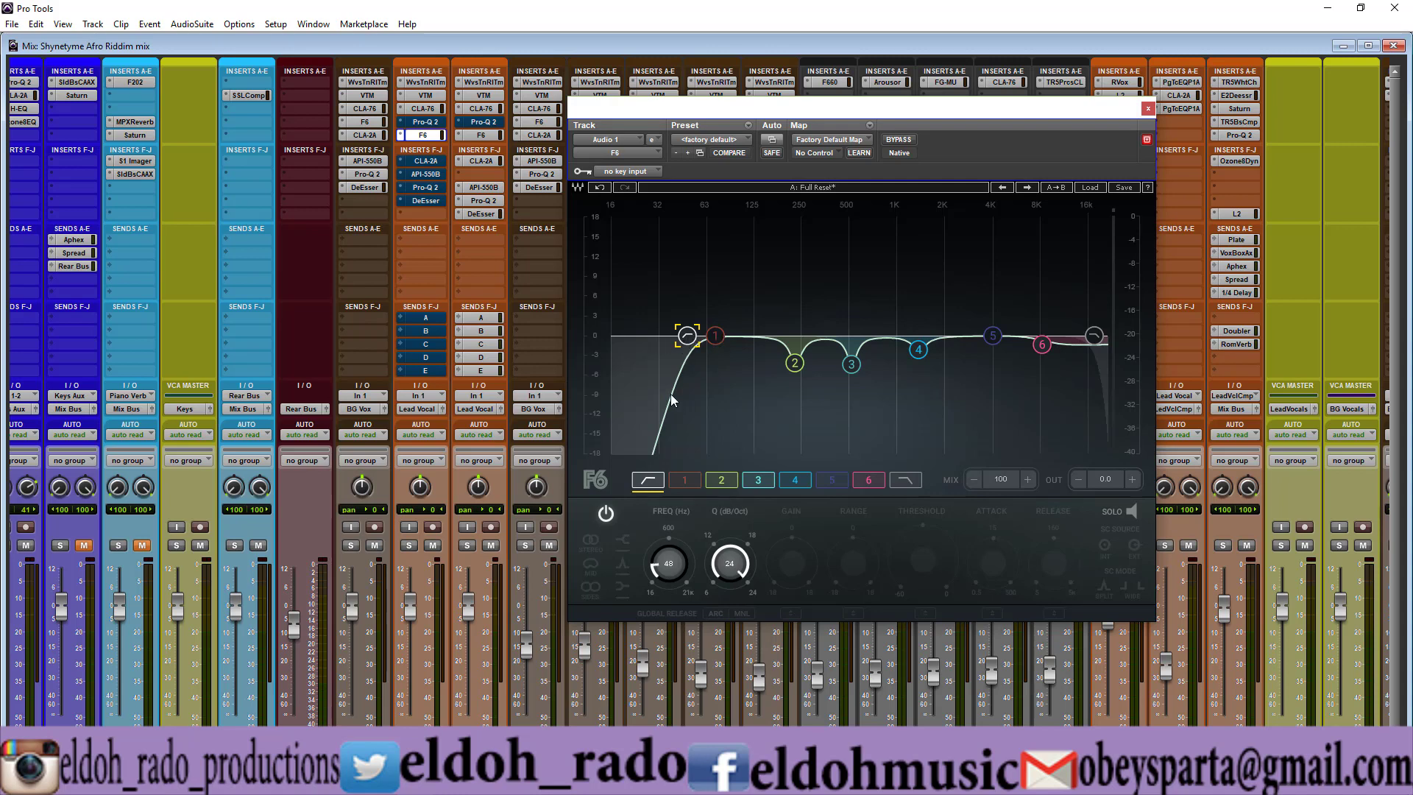
{"action": "left_click", "coordinate": [607, 514]}
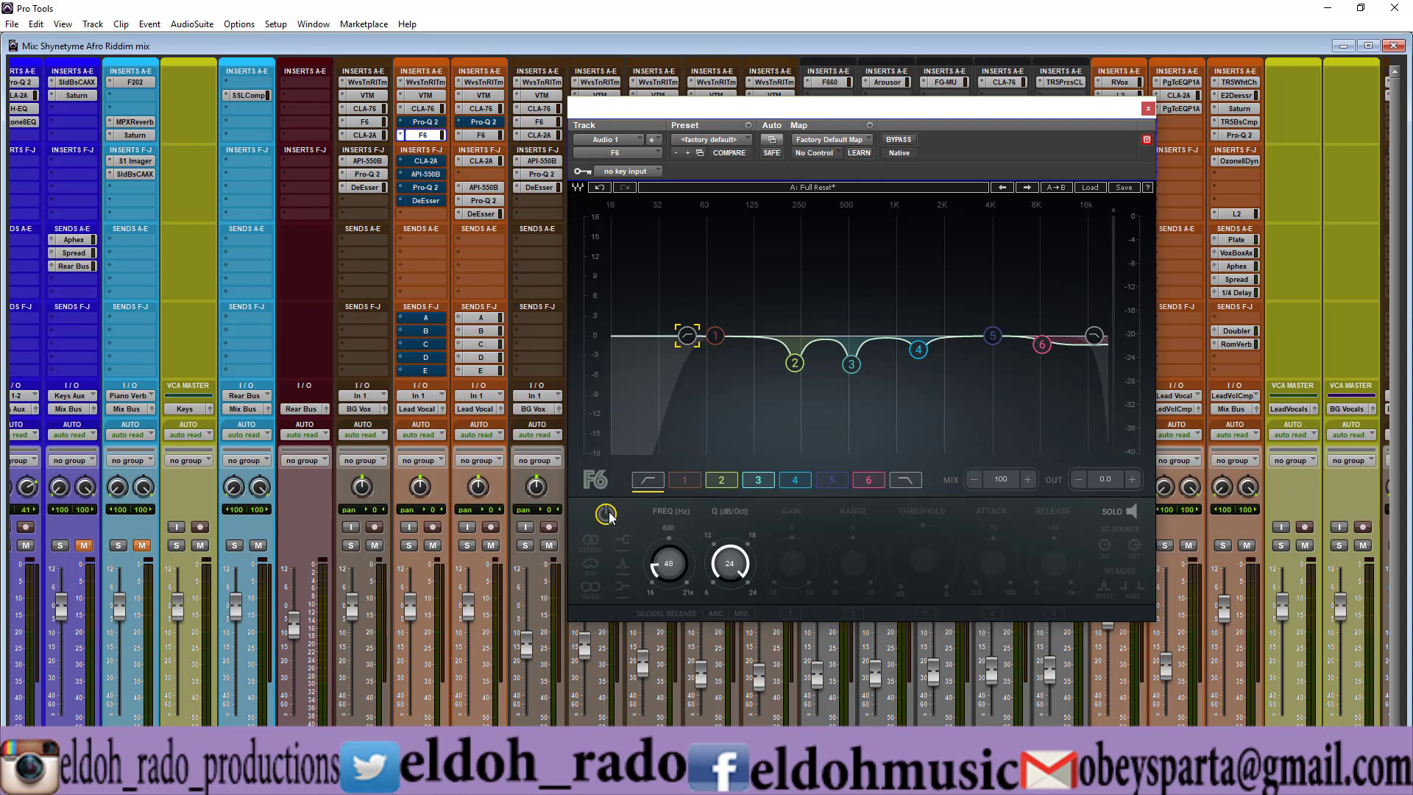
{"action": "left_click", "coordinate": [607, 514]}
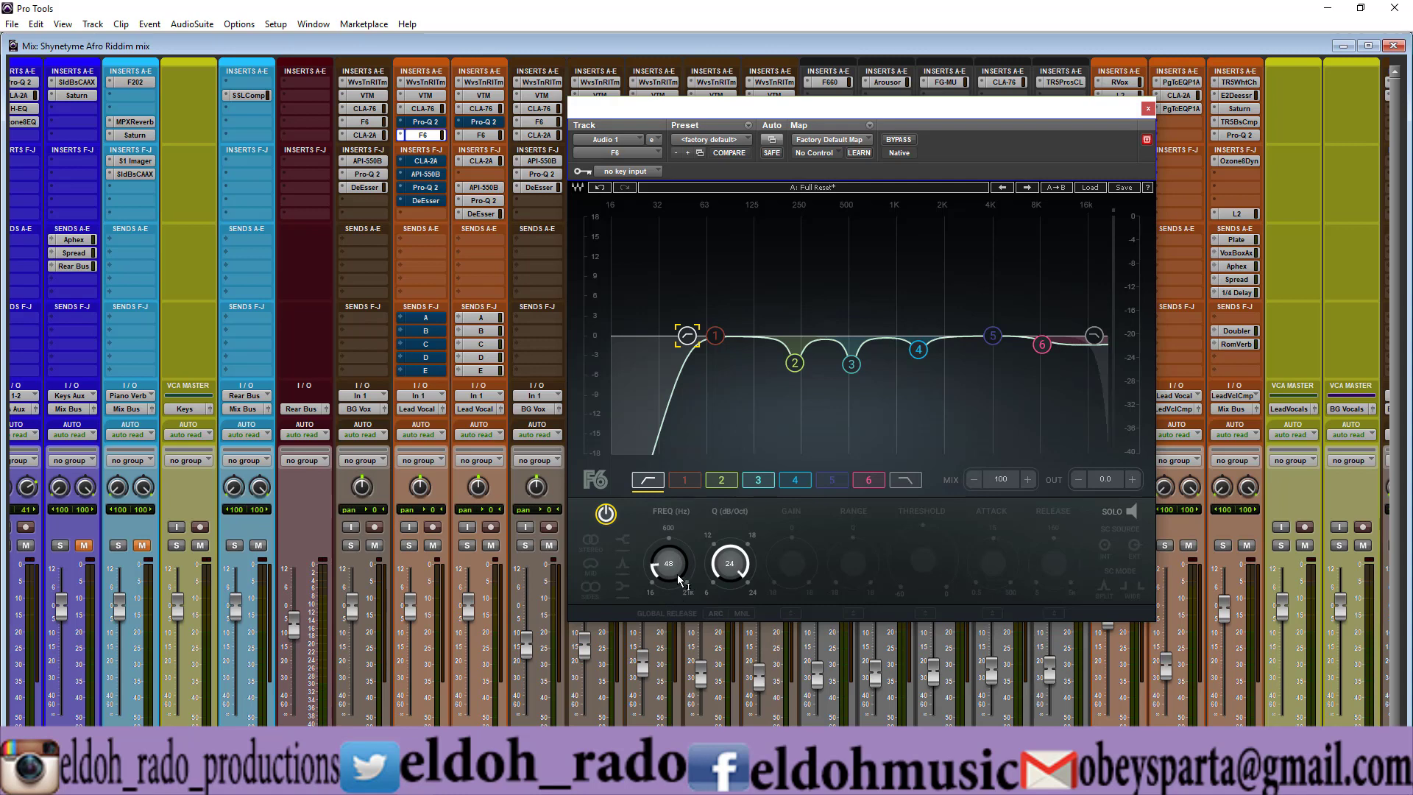
Audition the vocal with the F6 high-pass frequency lowered to 16 Hz, and return it to 48 Hz
{"action": "left_click_drag", "start_coordinate": [664, 564], "coordinate": [664, 600]}
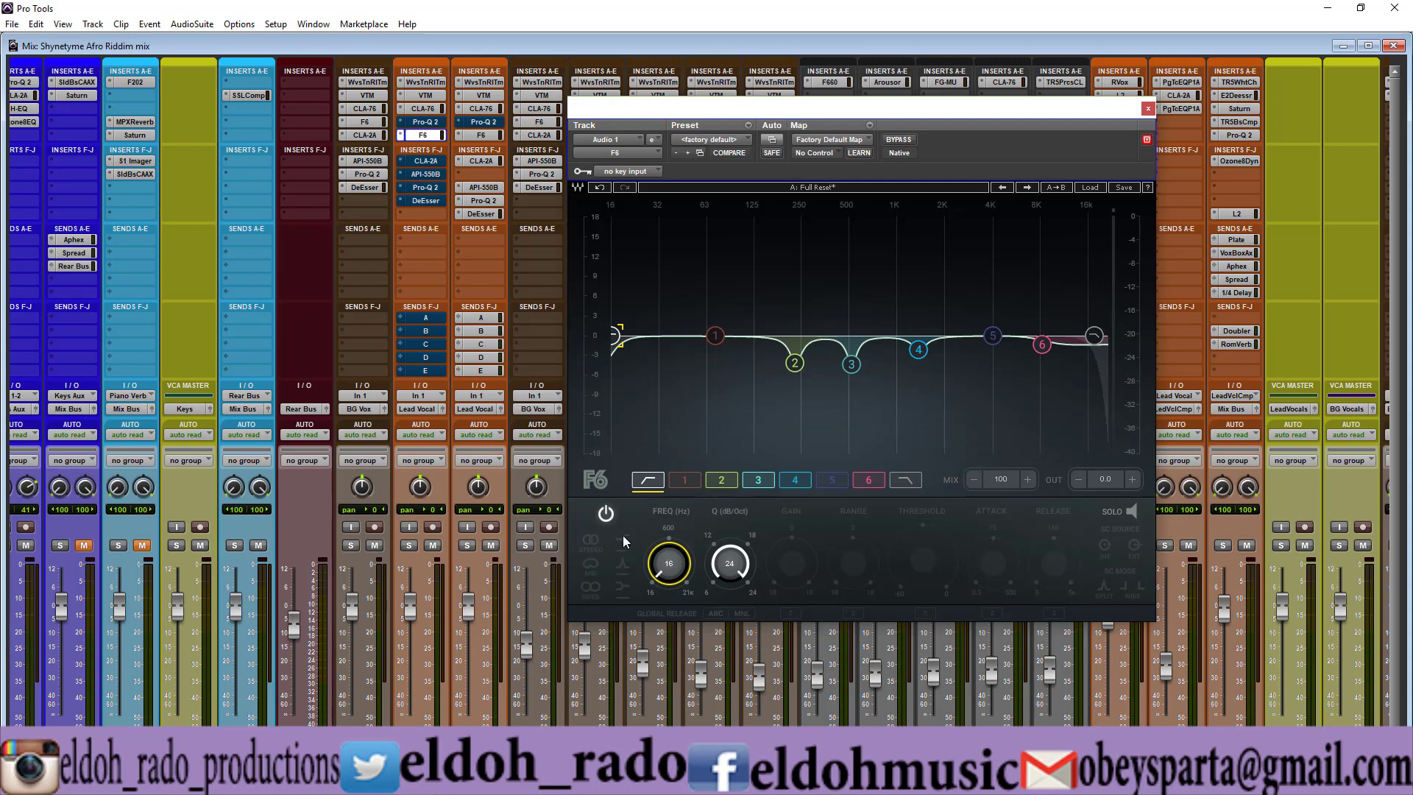
{"action": "key", "text": "space"}
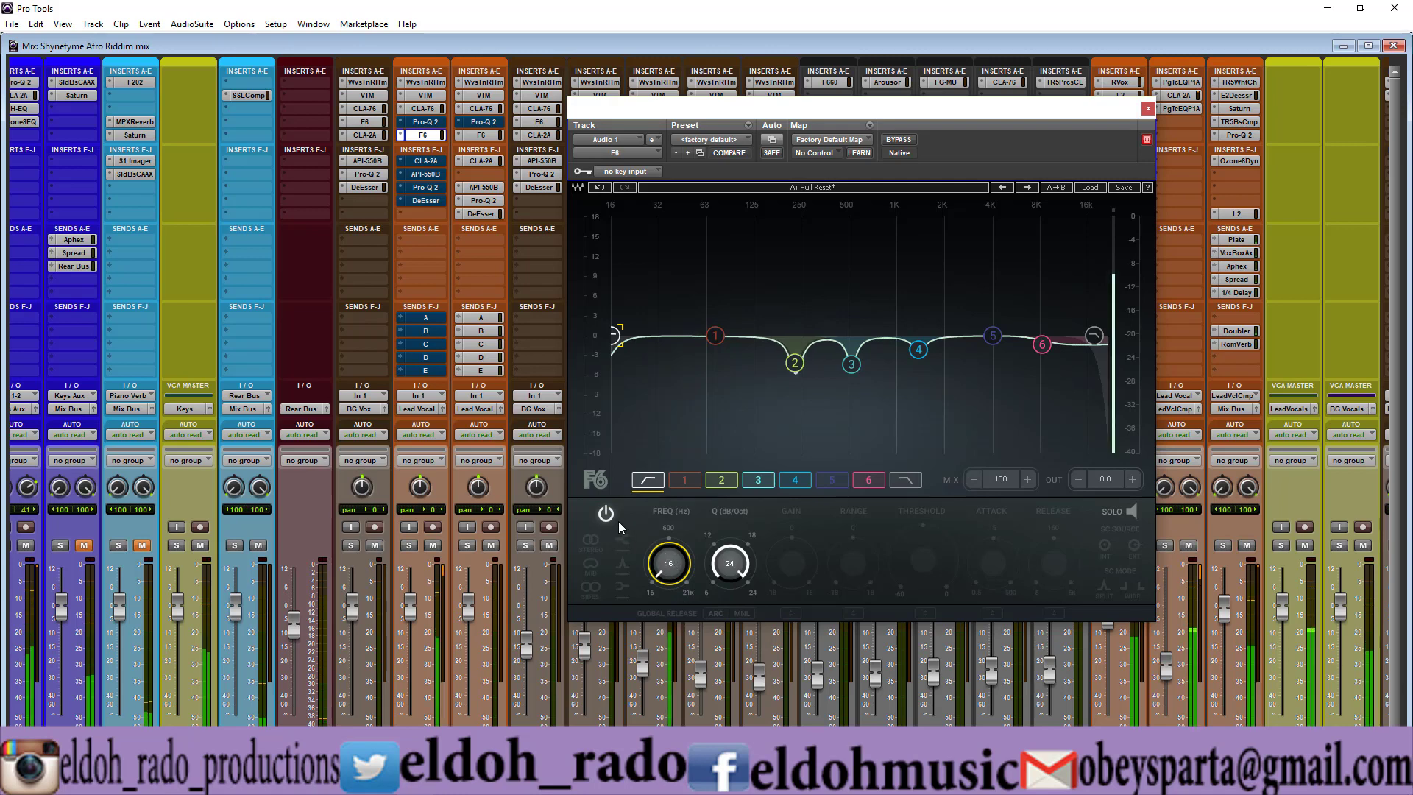
{"action": "mouse_move", "coordinate": [666, 564]}
{"action": "left_mouse_down"}
{"action": "mouse_move", "coordinate": [666, 523]}
{"action": "mouse_move", "coordinate": [661, 576]}
{"action": "left_mouse_up"}
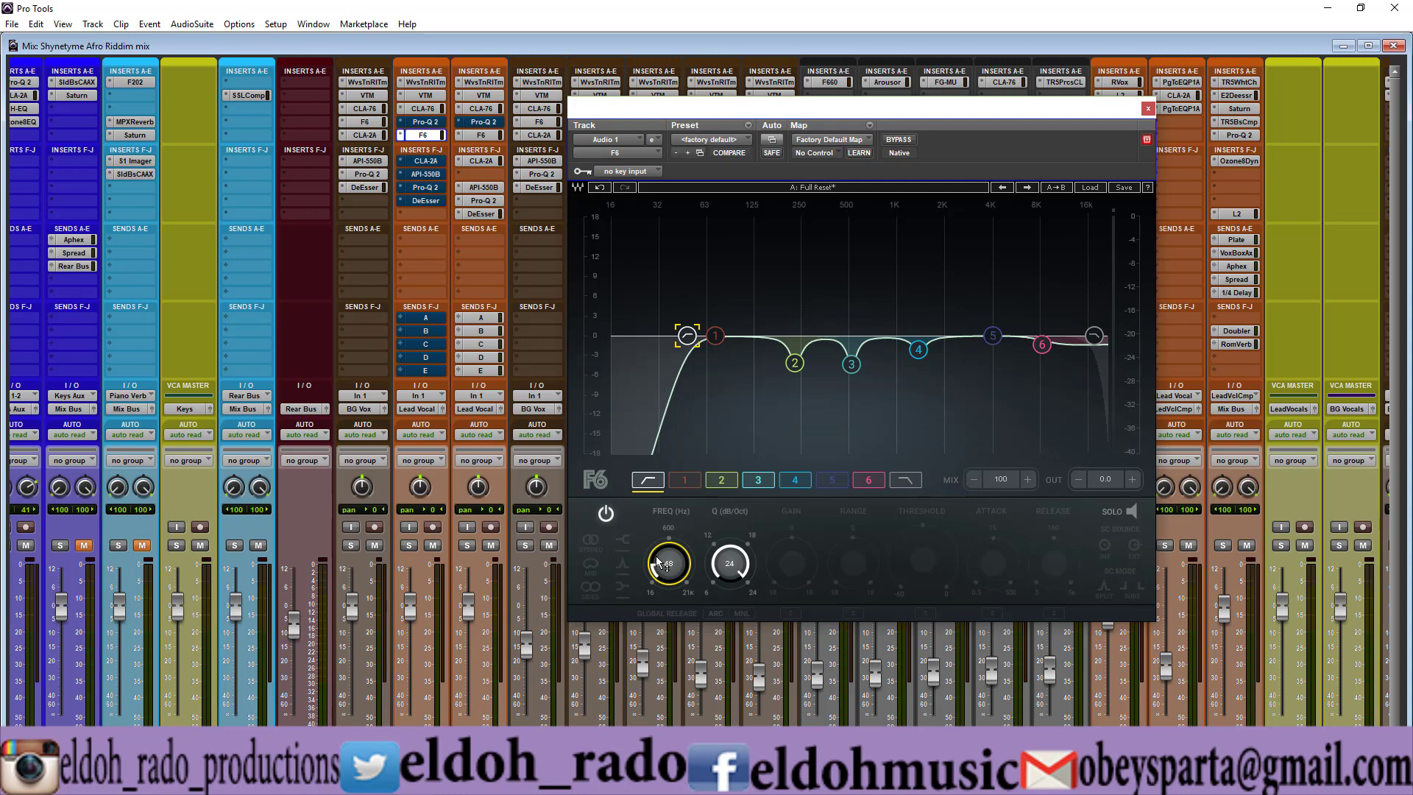
Switch off the F6's high-pass filter and bands 2, 3, 4 and 6
{"action": "left_click", "coordinate": [607, 515]}
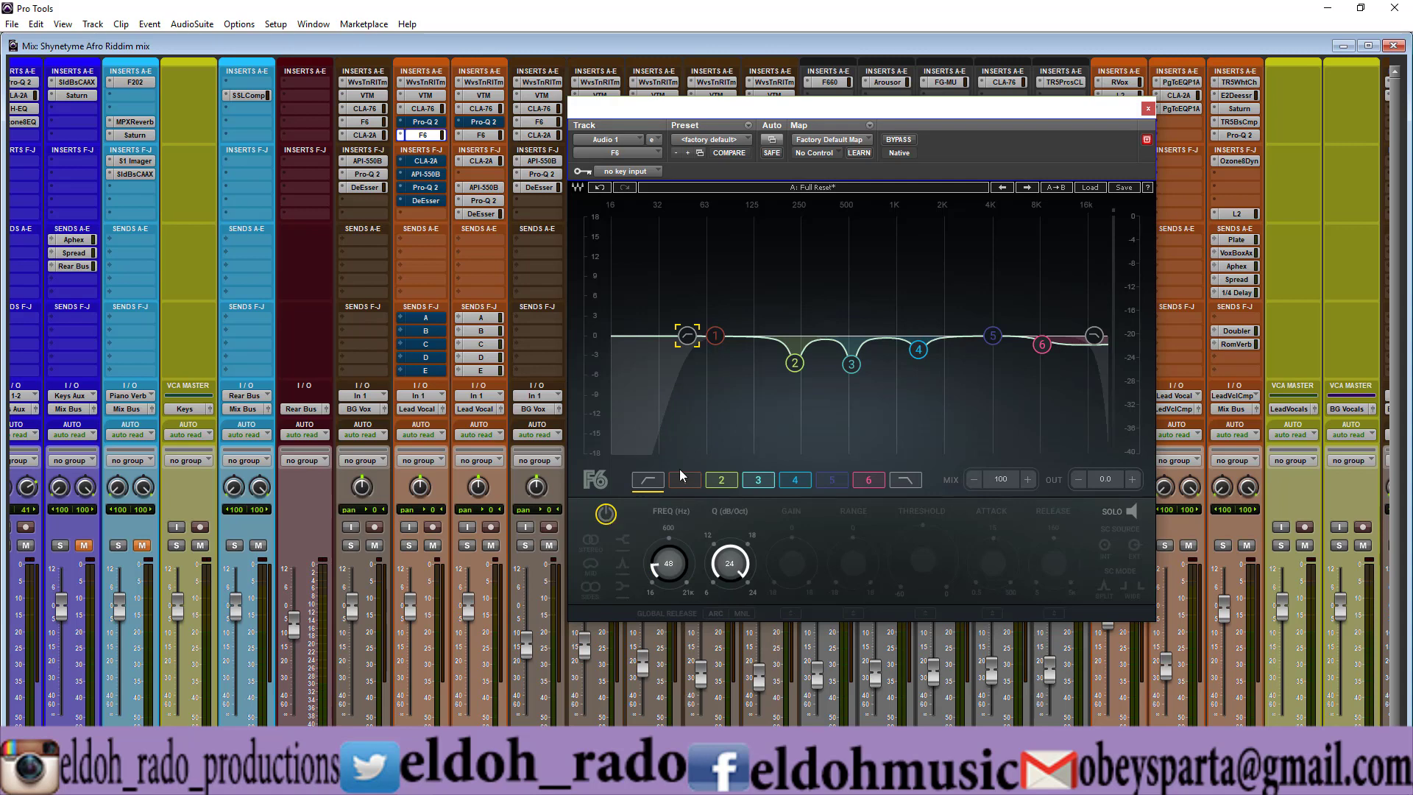
{"action": "left_click", "coordinate": [794, 363]}
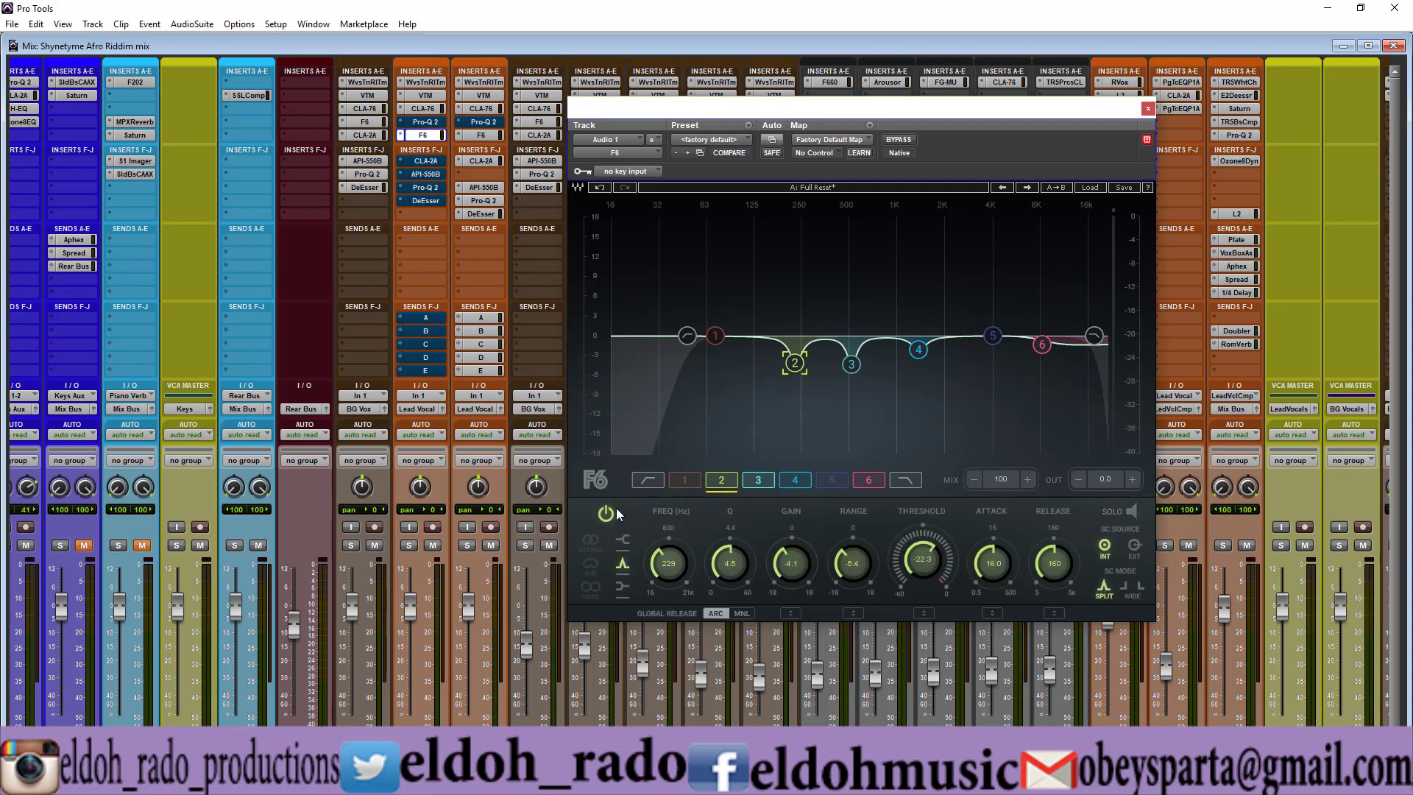
{"action": "left_click", "coordinate": [849, 366]}
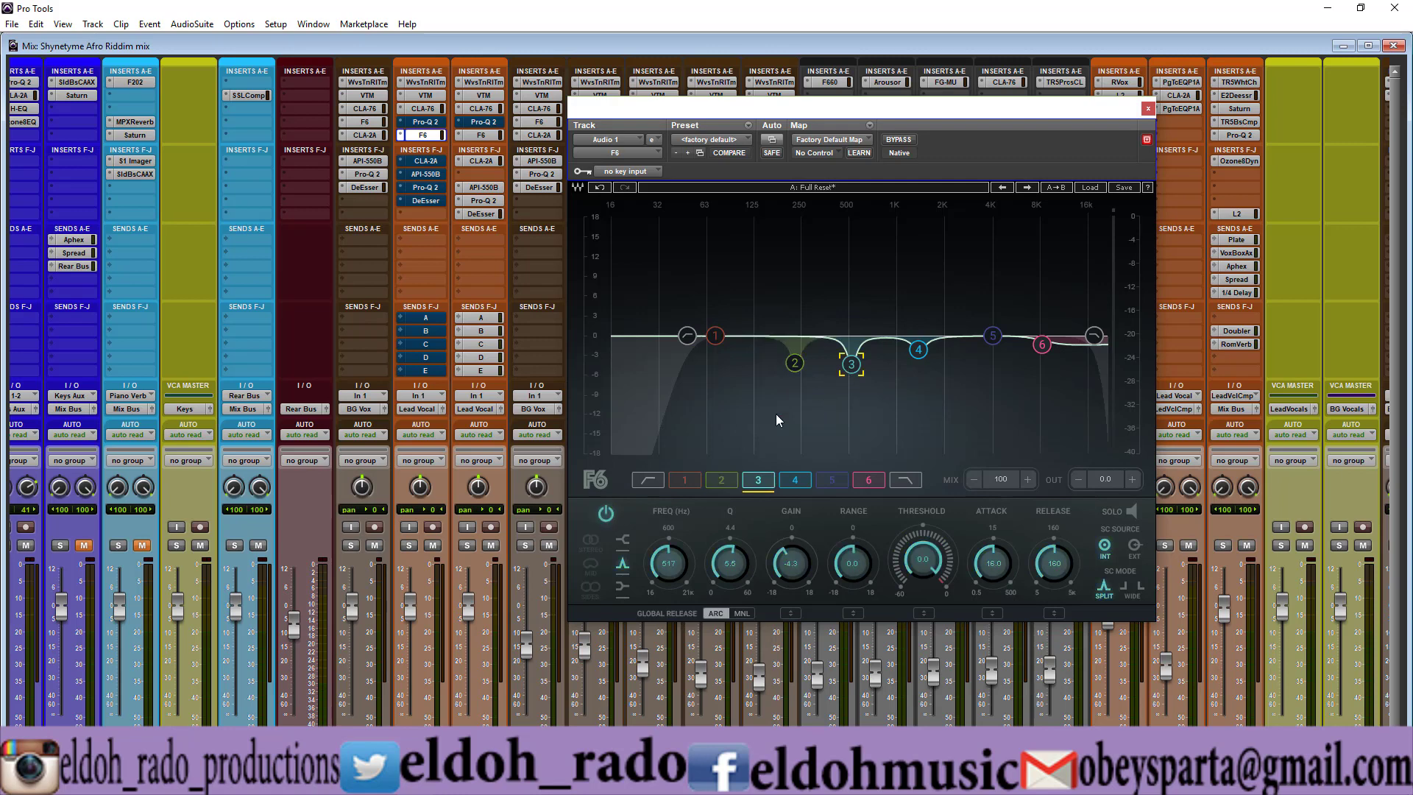
{"action": "left_click", "coordinate": [609, 513]}
{"action": "left_click", "coordinate": [920, 352]}
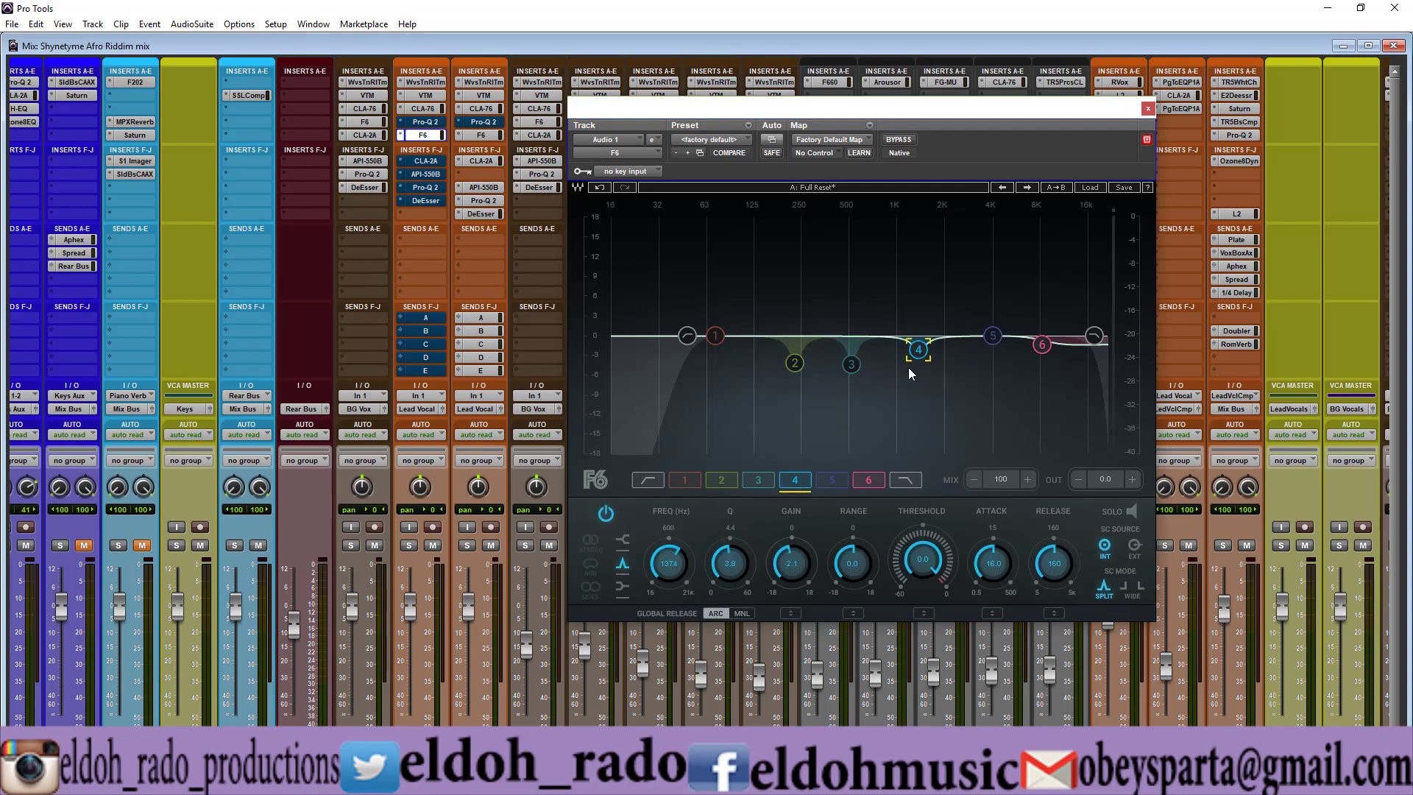
{"action": "left_click", "coordinate": [606, 513]}
{"action": "left_click", "coordinate": [1041, 344]}
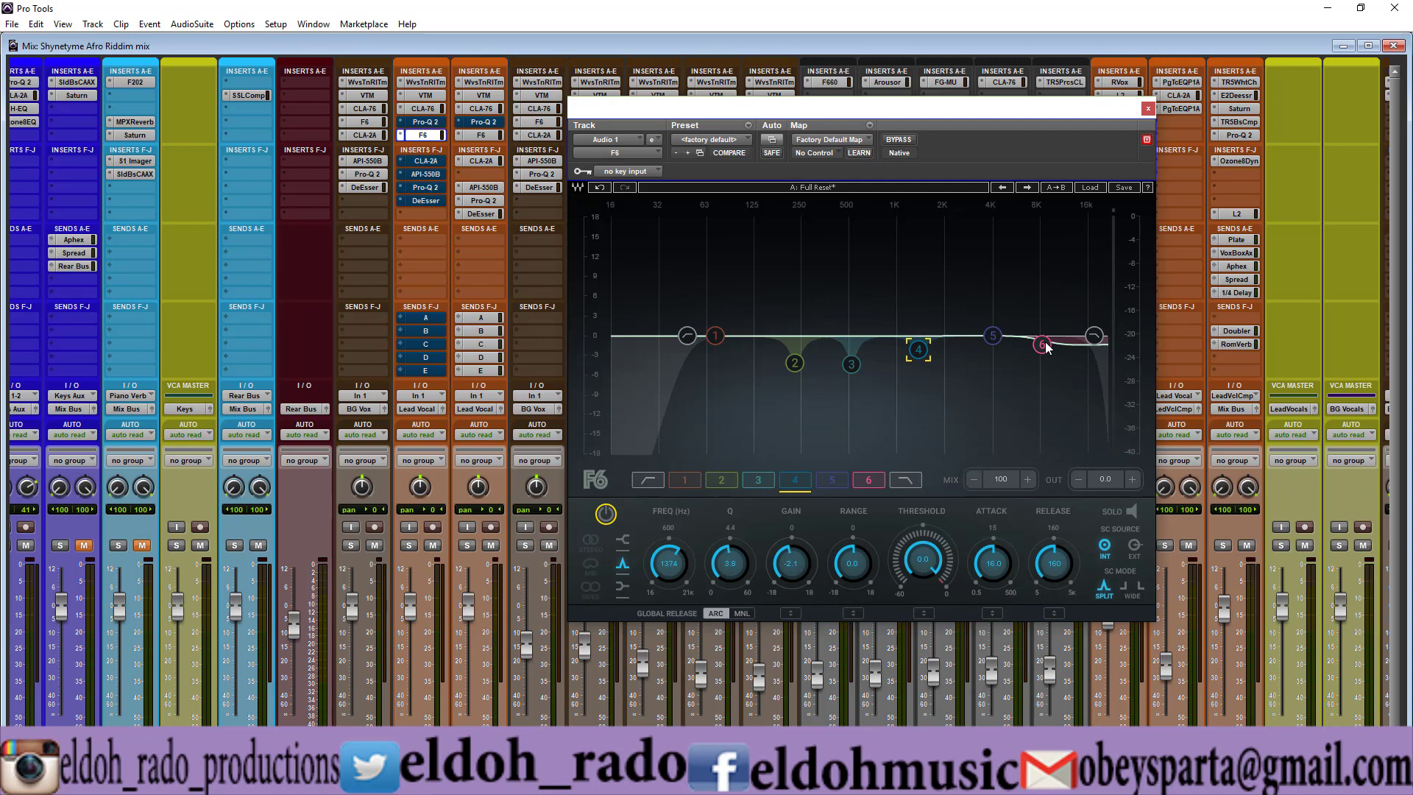
{"action": "left_click", "coordinate": [605, 515]}
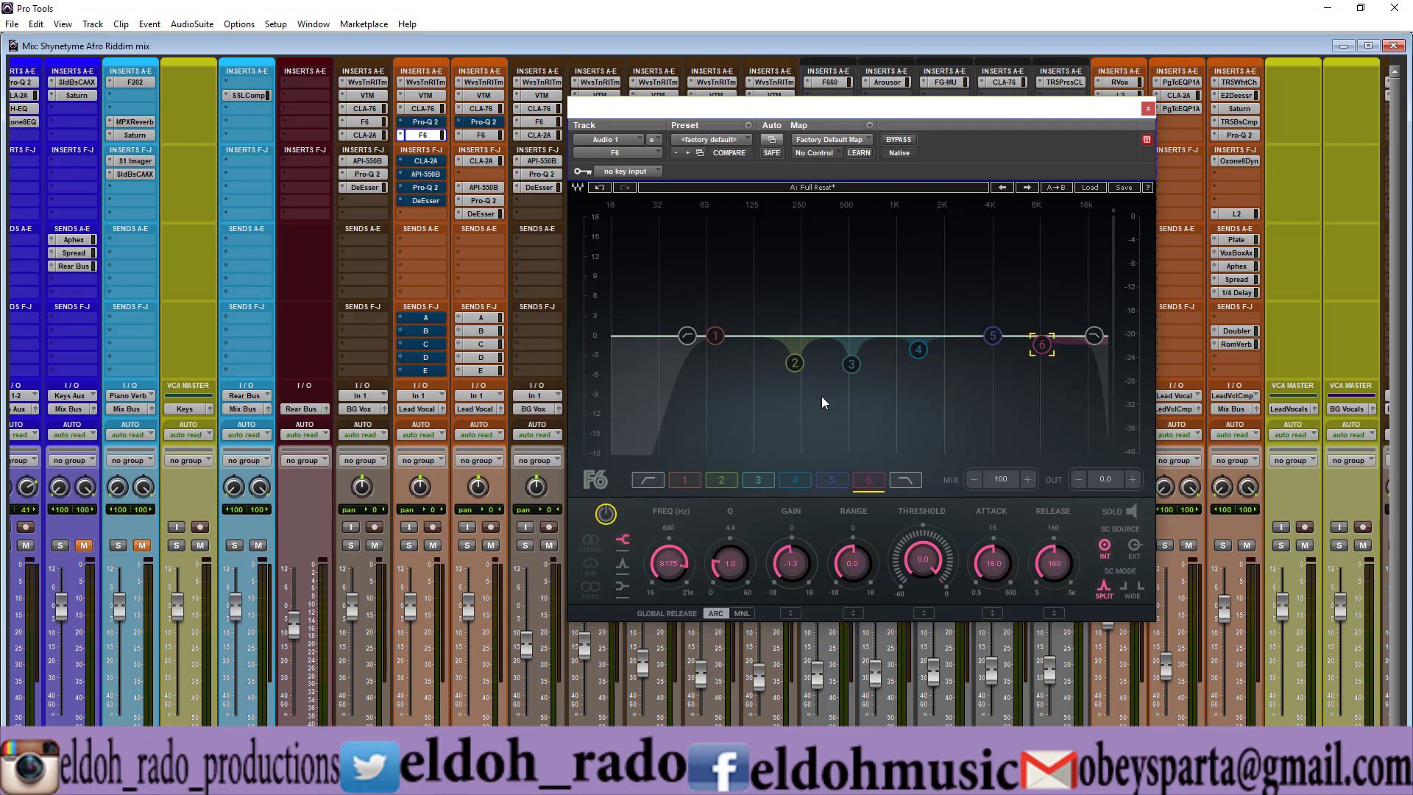
Toggle the F6 high-pass filter on and off during playback to compare the vocal, and leave it on
{"action": "left_click", "coordinate": [686, 335]}
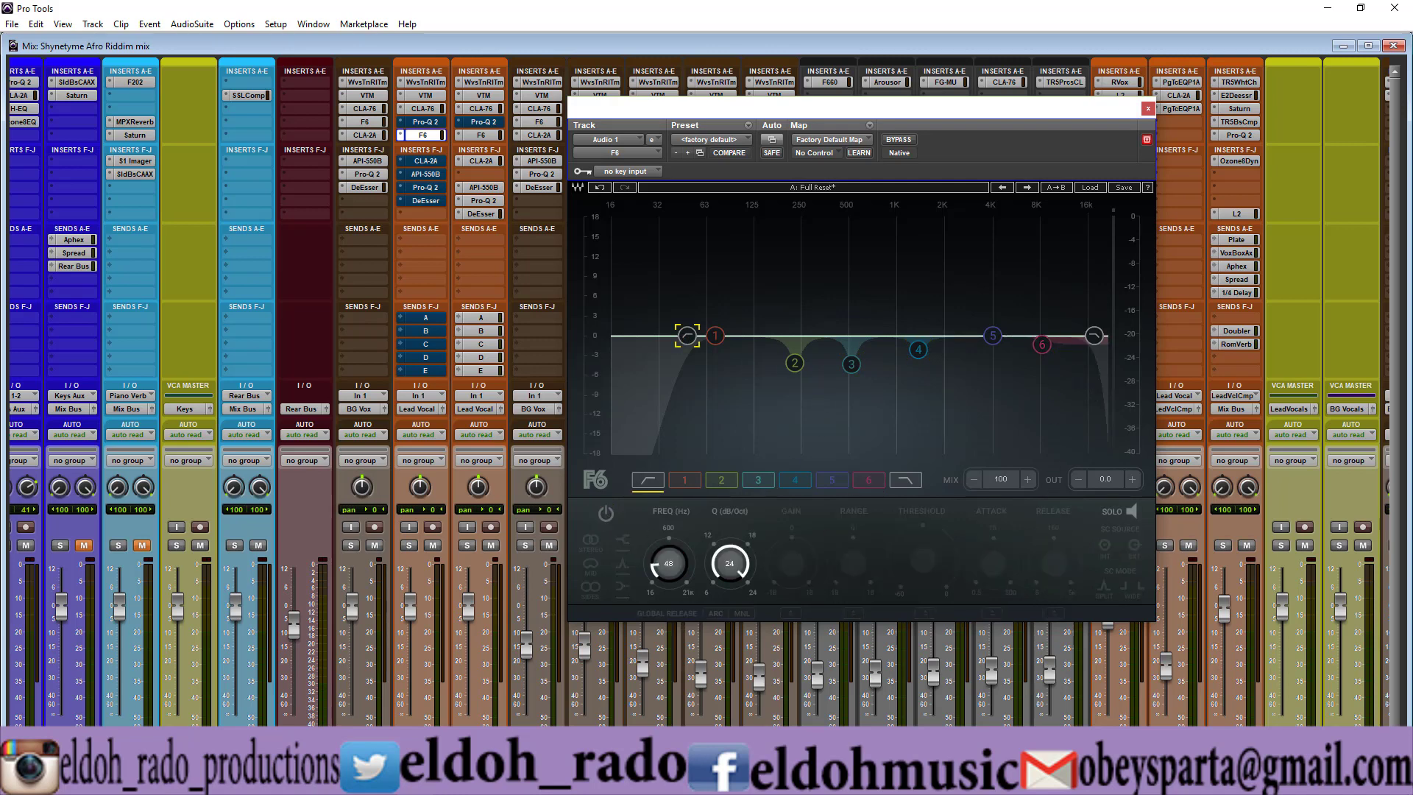
{"action": "left_click", "coordinate": [607, 513]}
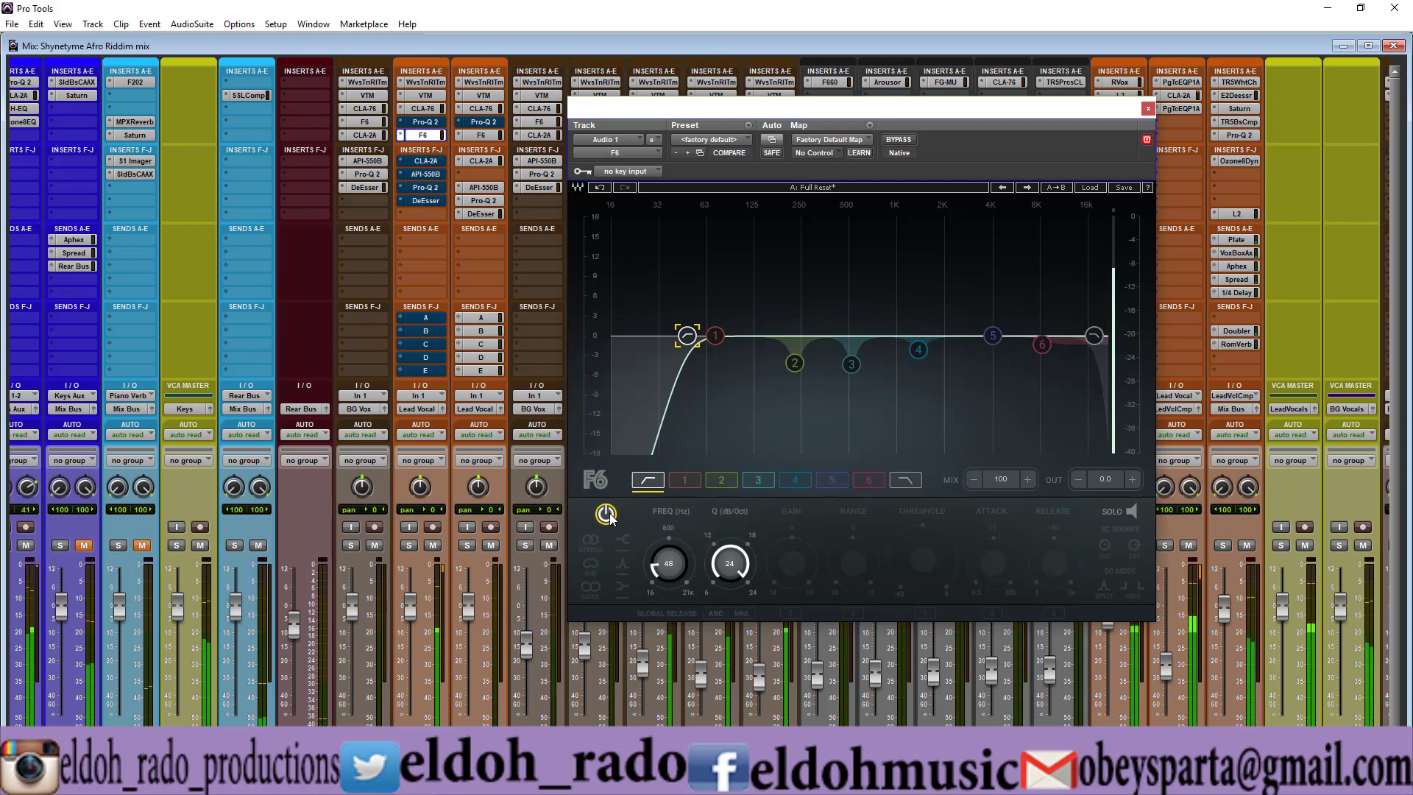
{"action": "left_click", "coordinate": [608, 514]}
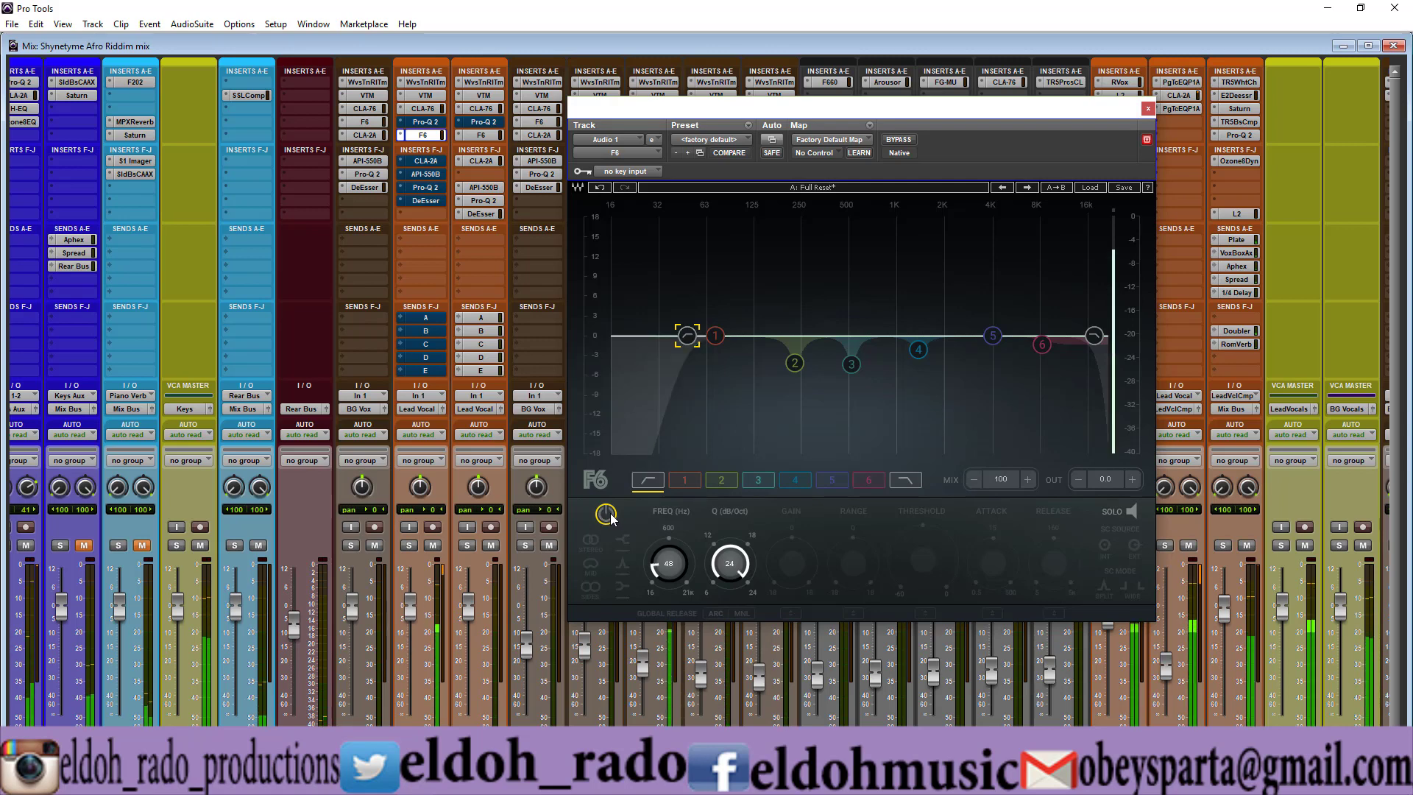
{"action": "left_click", "coordinate": [608, 514]}
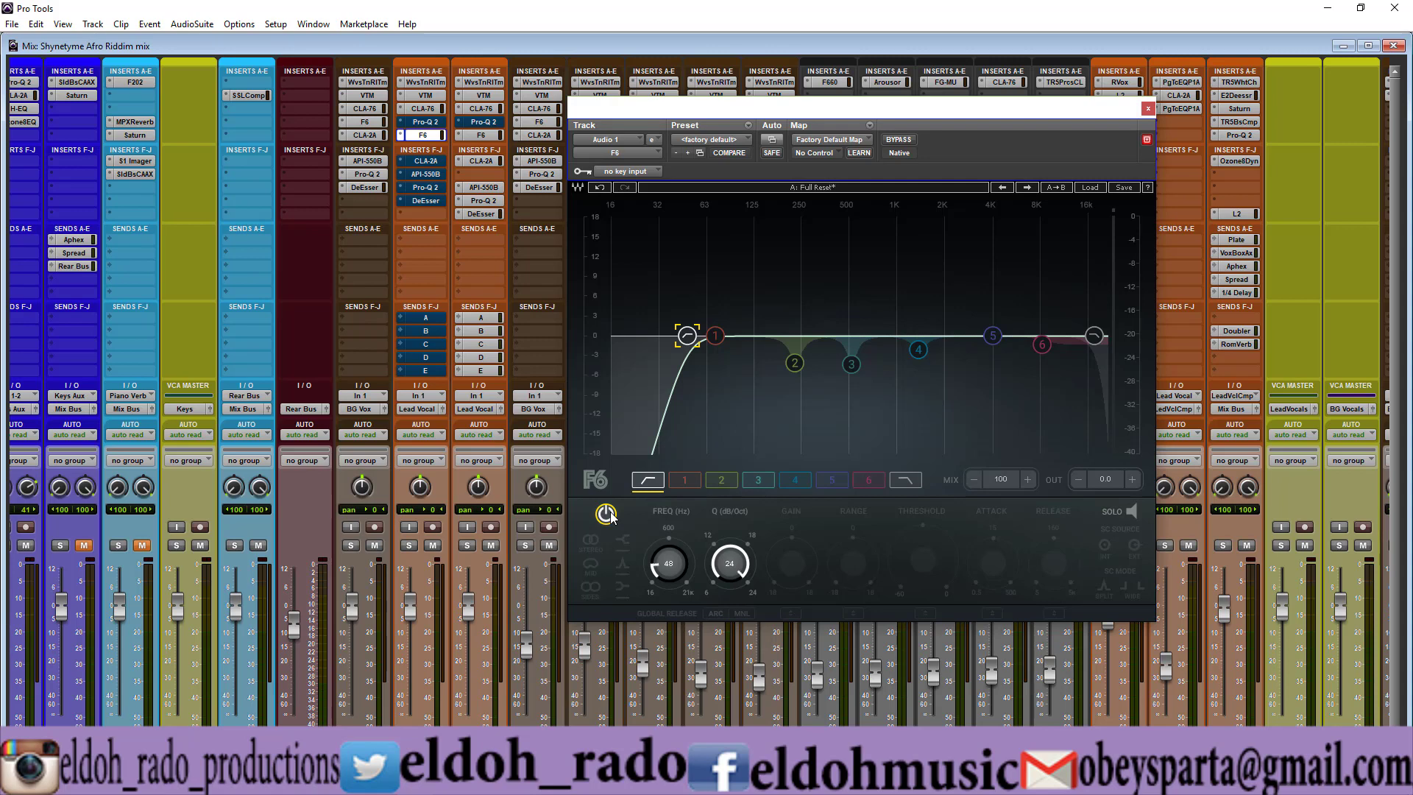
Toggle F6 band 2 on and off during playback to compare the vocal, and leave the band on
{"action": "left_click", "coordinate": [797, 364]}
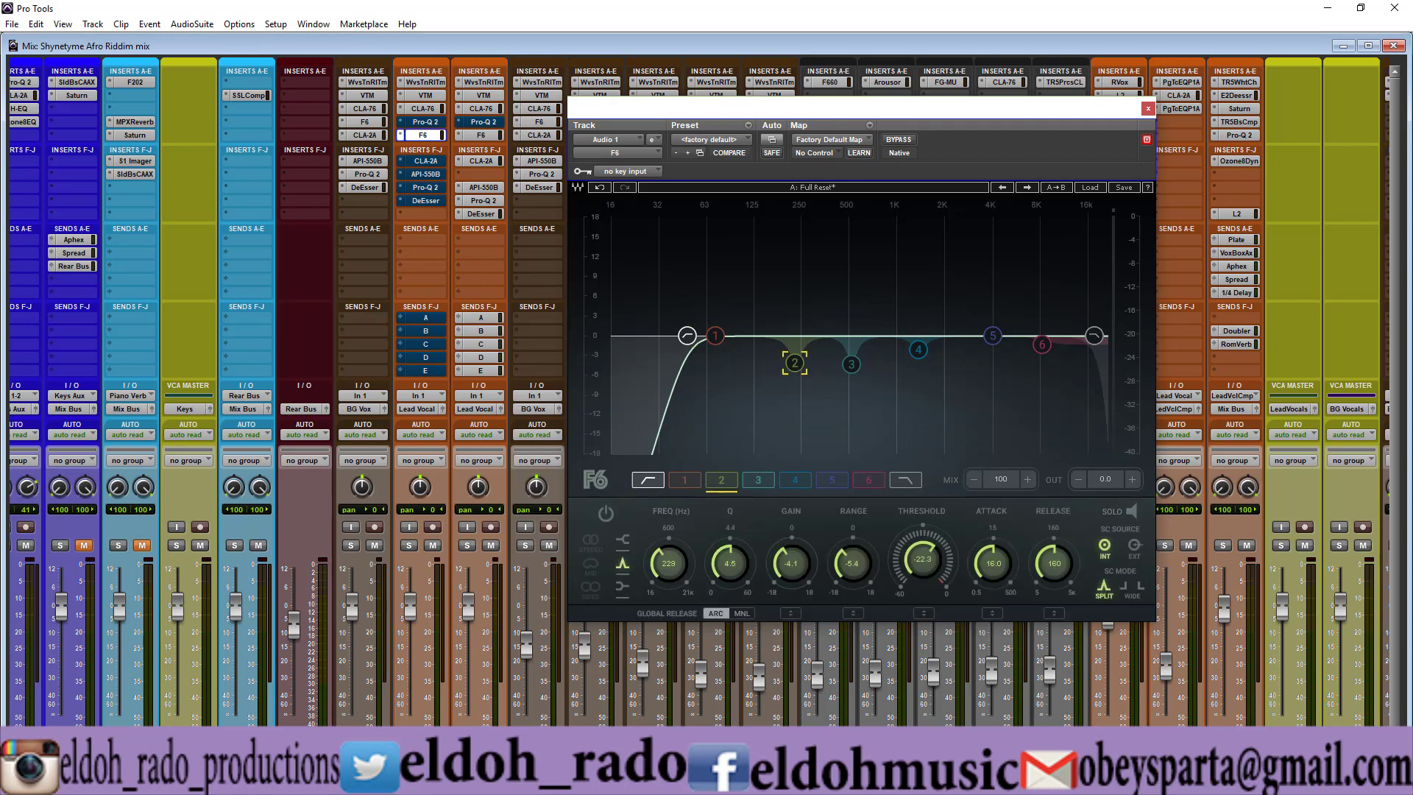
{"action": "left_click", "coordinate": [606, 515]}
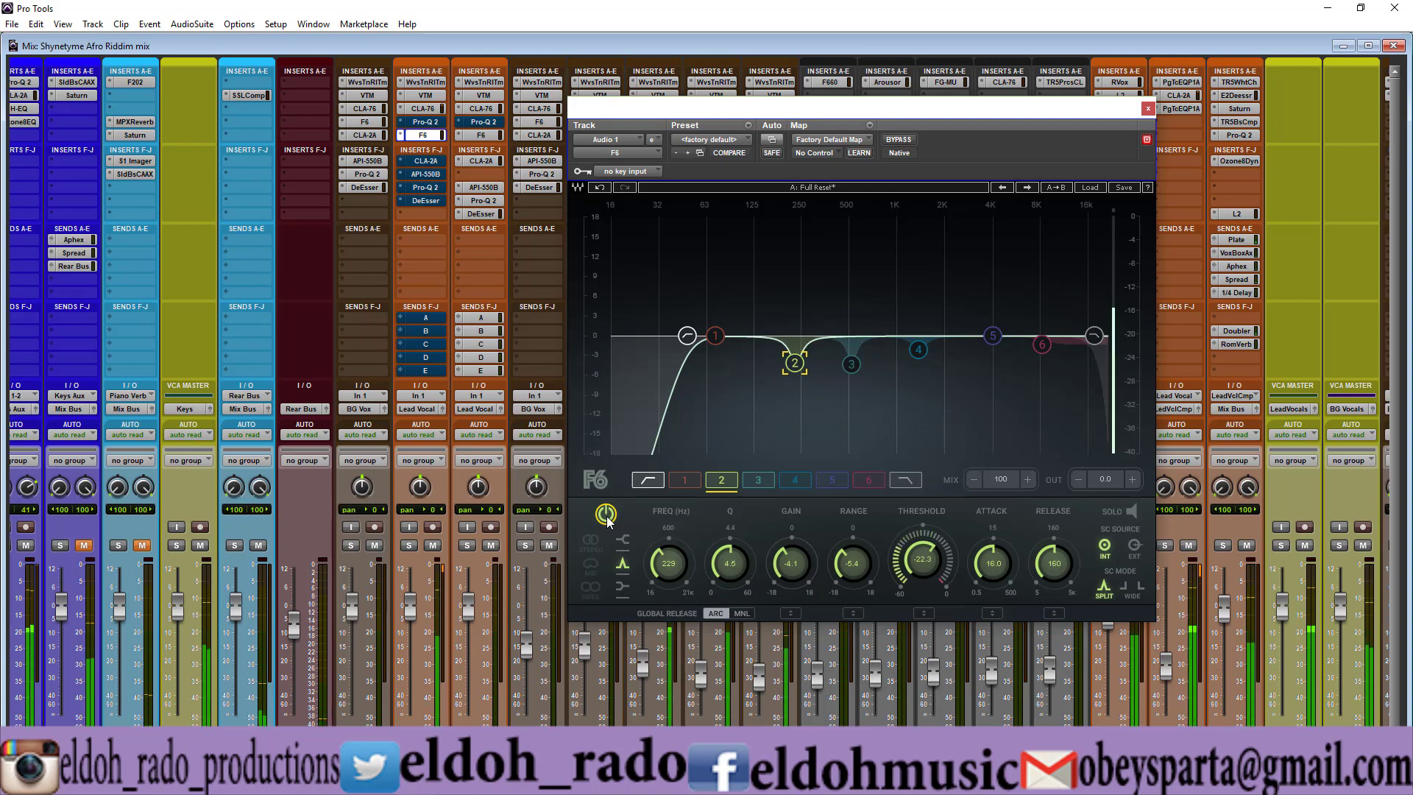
{"action": "left_click", "coordinate": [605, 514]}
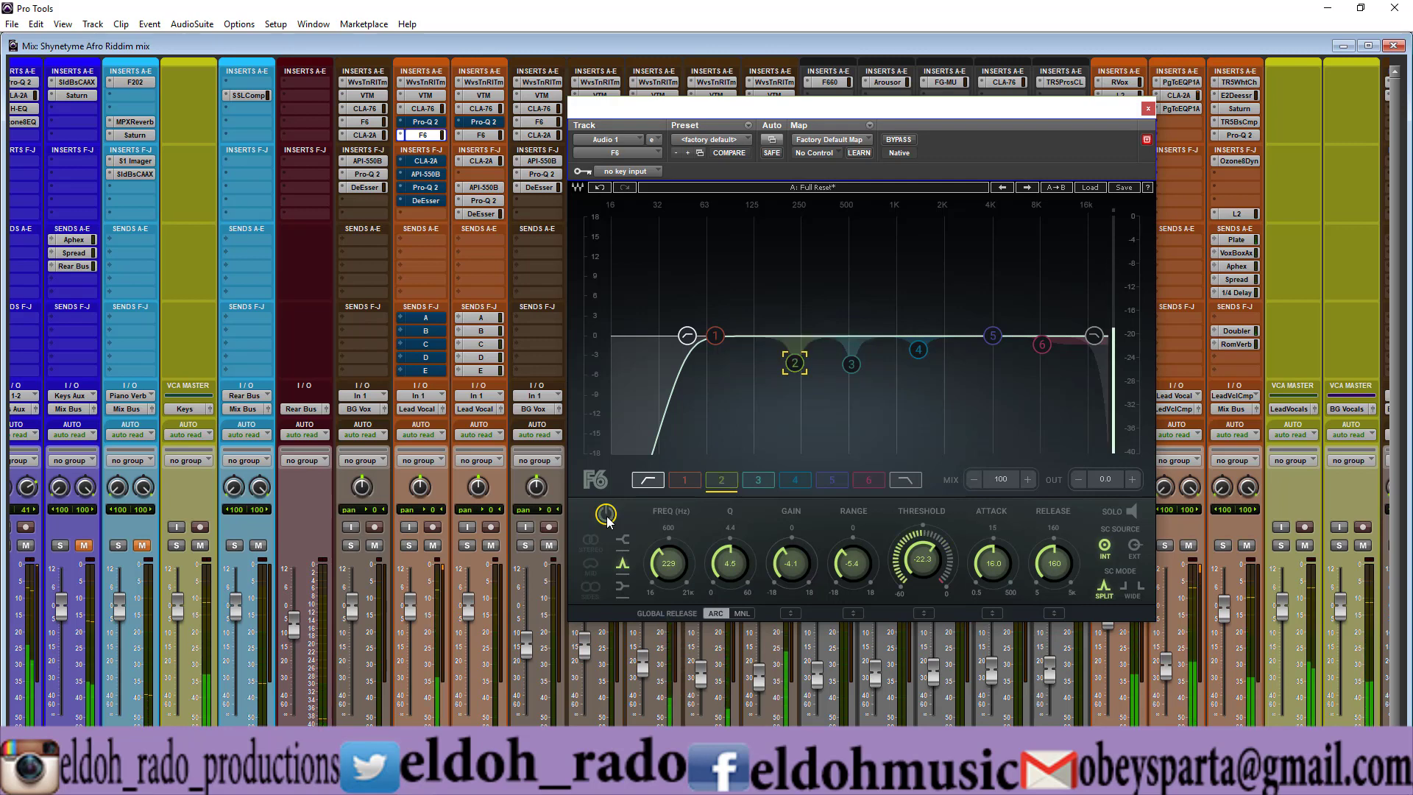
{"action": "left_click", "coordinate": [606, 515]}
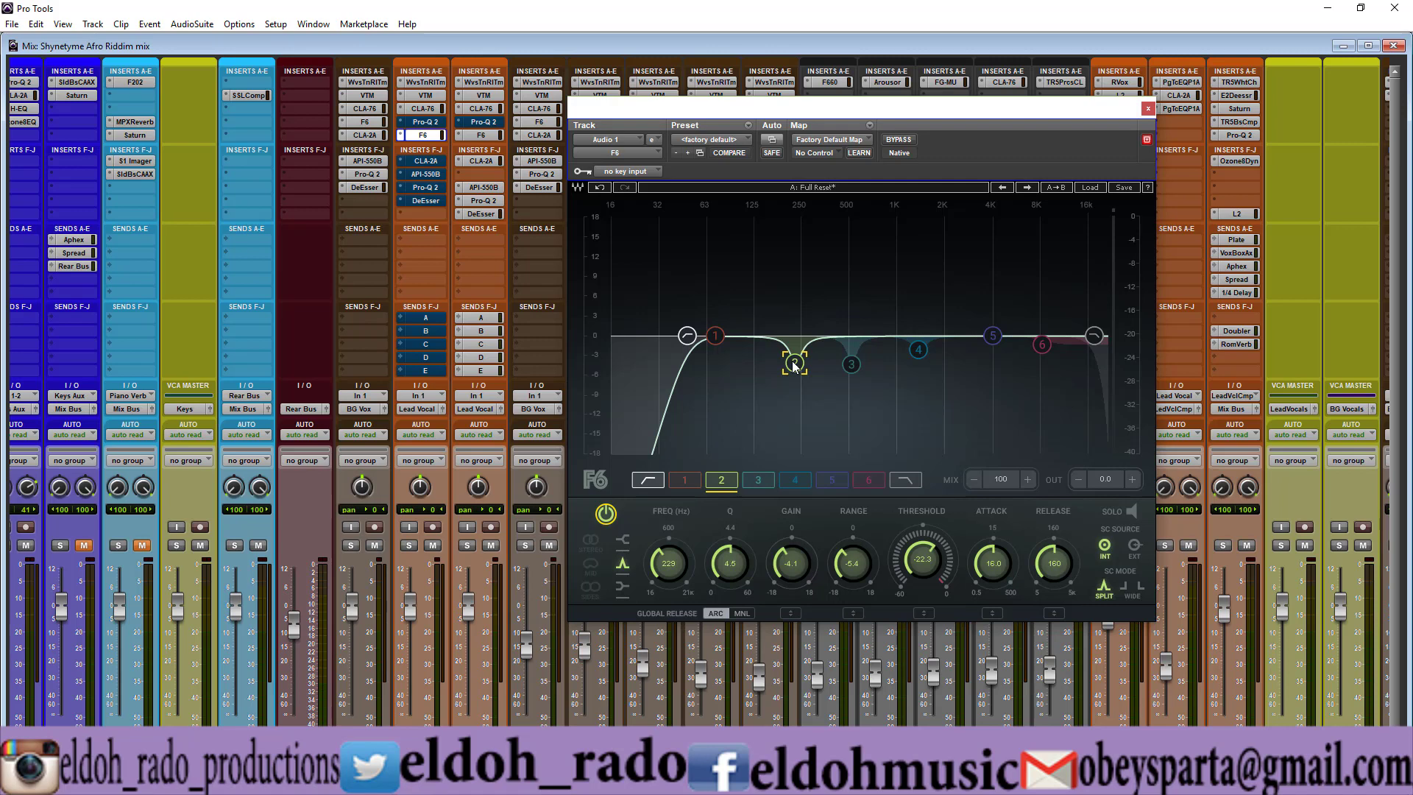
Play the vocal passage and switch on F6 bands 3 and 4 one after the other
{"action": "left_click", "coordinate": [851, 363]}
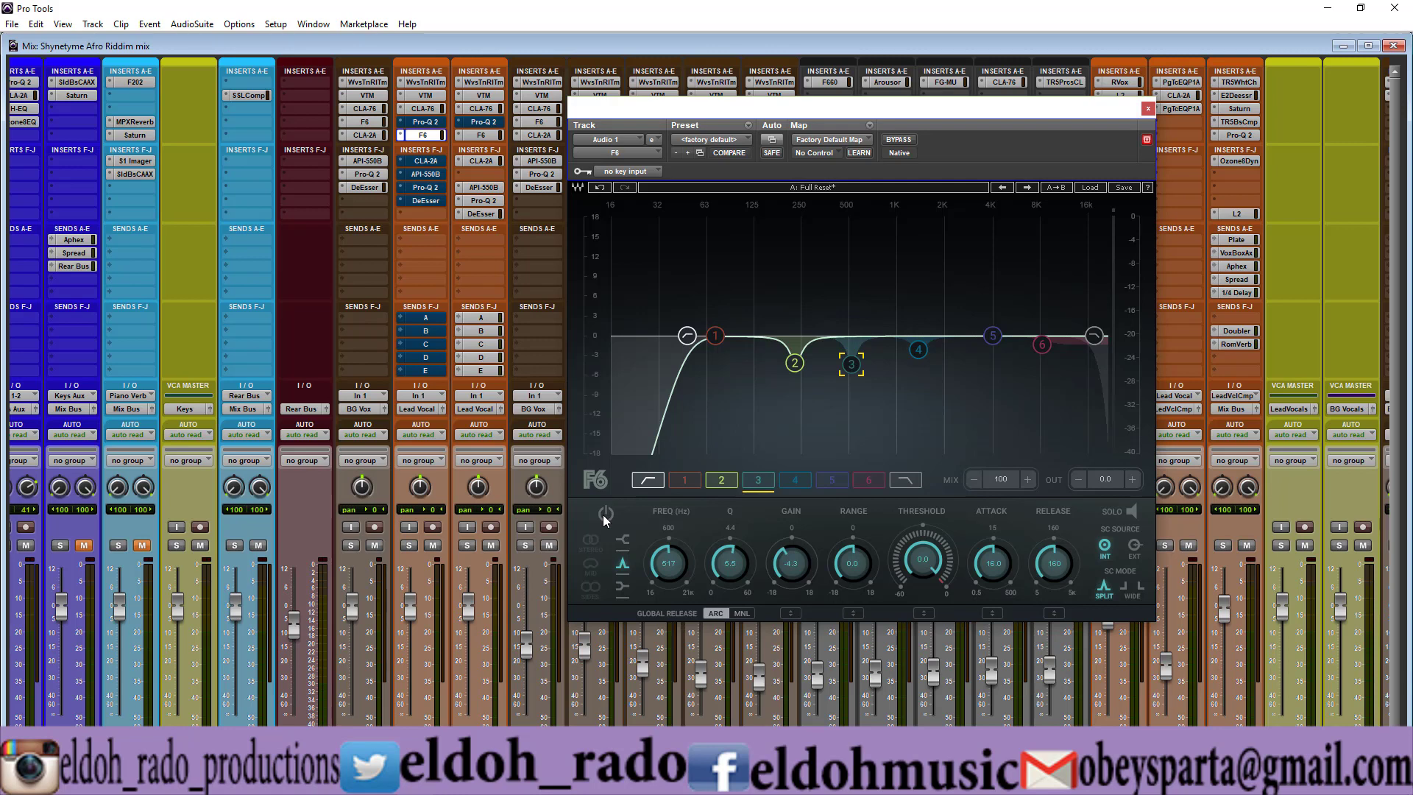
{"action": "key", "text": "space"}
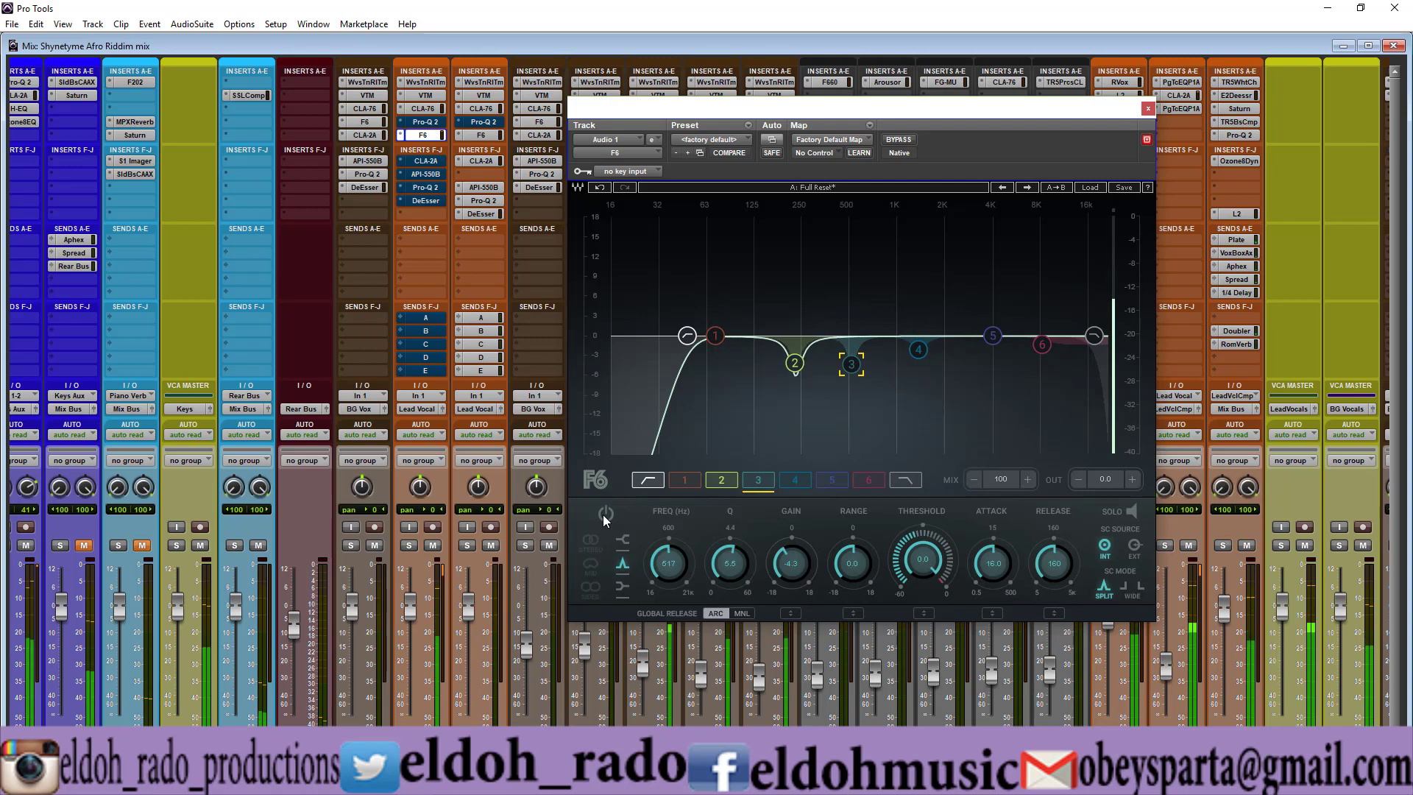
{"action": "left_click", "coordinate": [604, 514]}
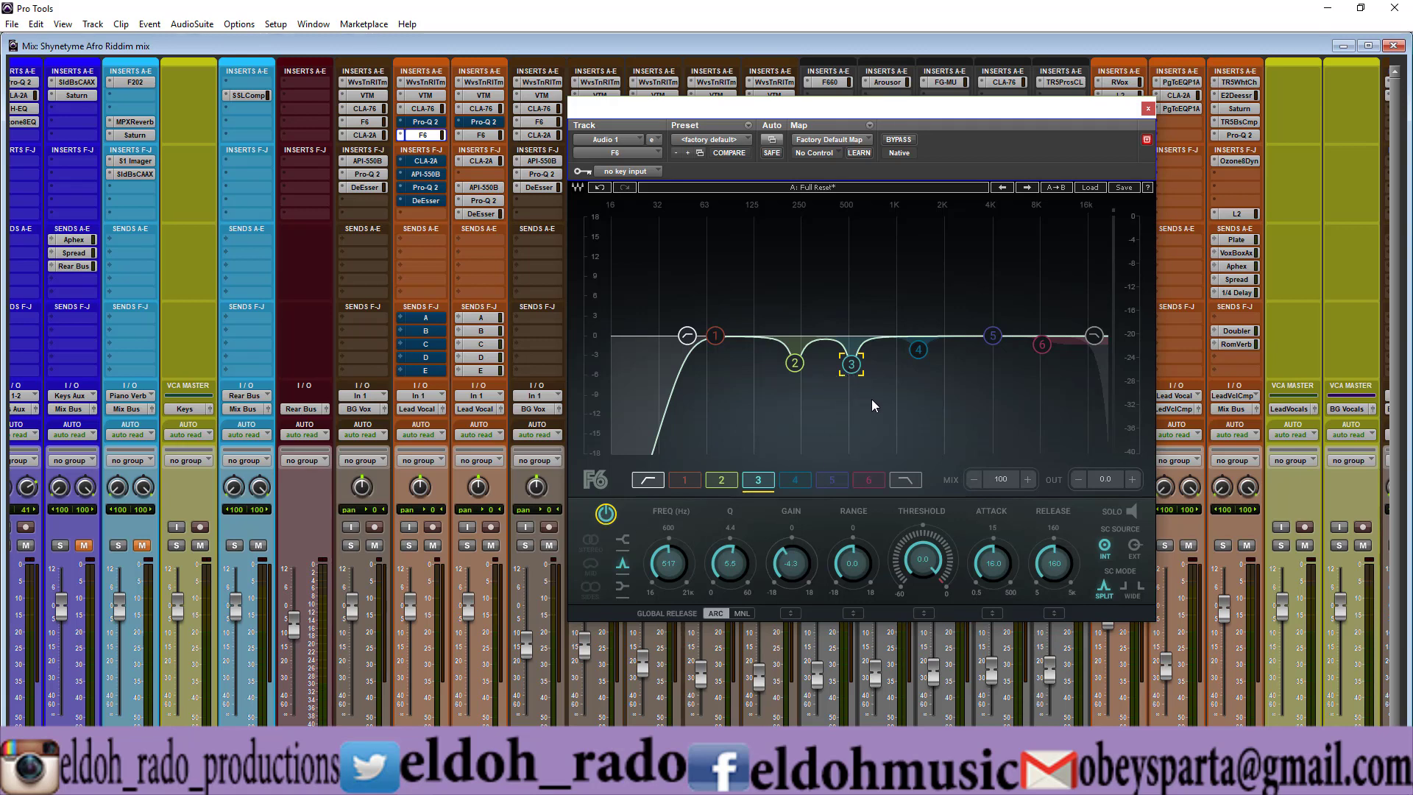
{"action": "left_click", "coordinate": [919, 356]}
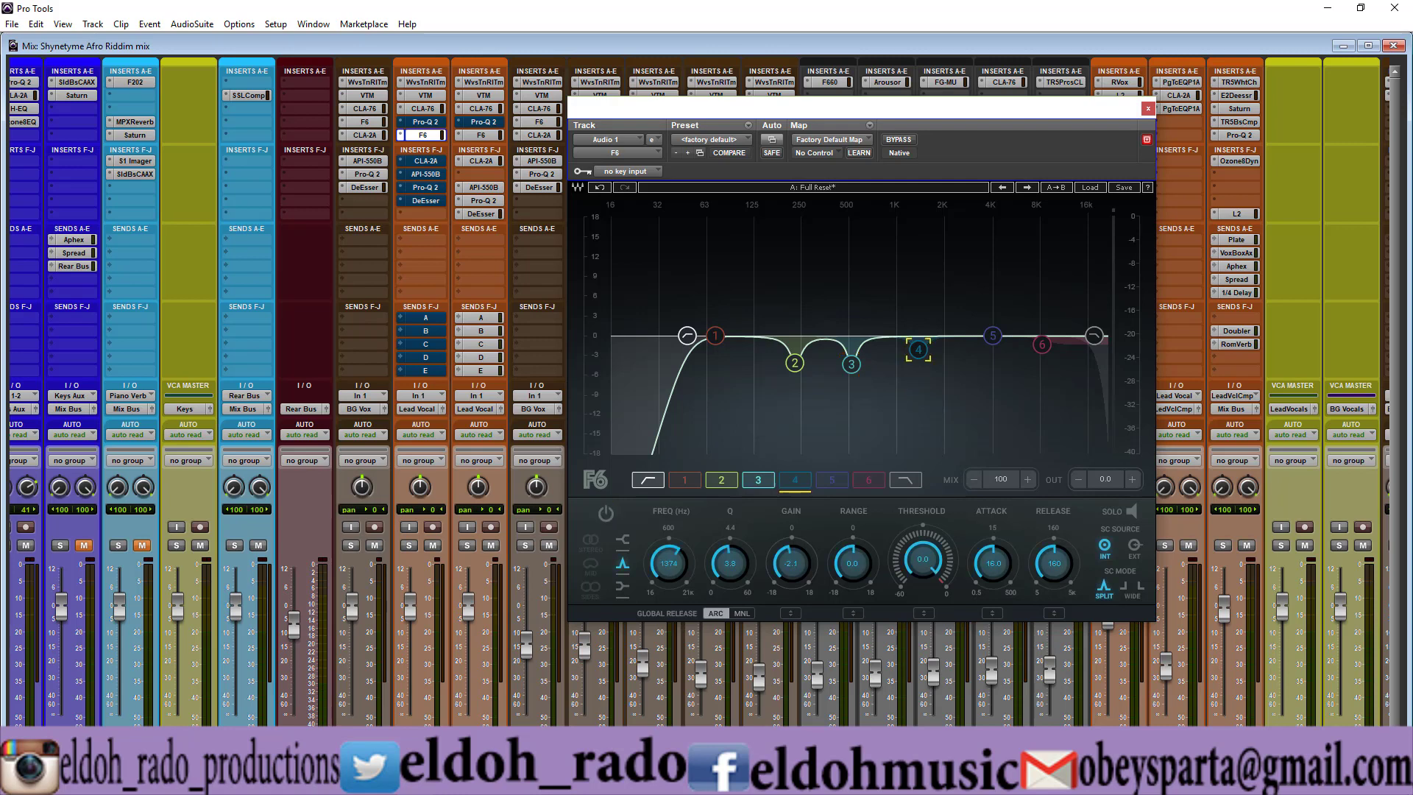
{"action": "left_click", "coordinate": [607, 514]}
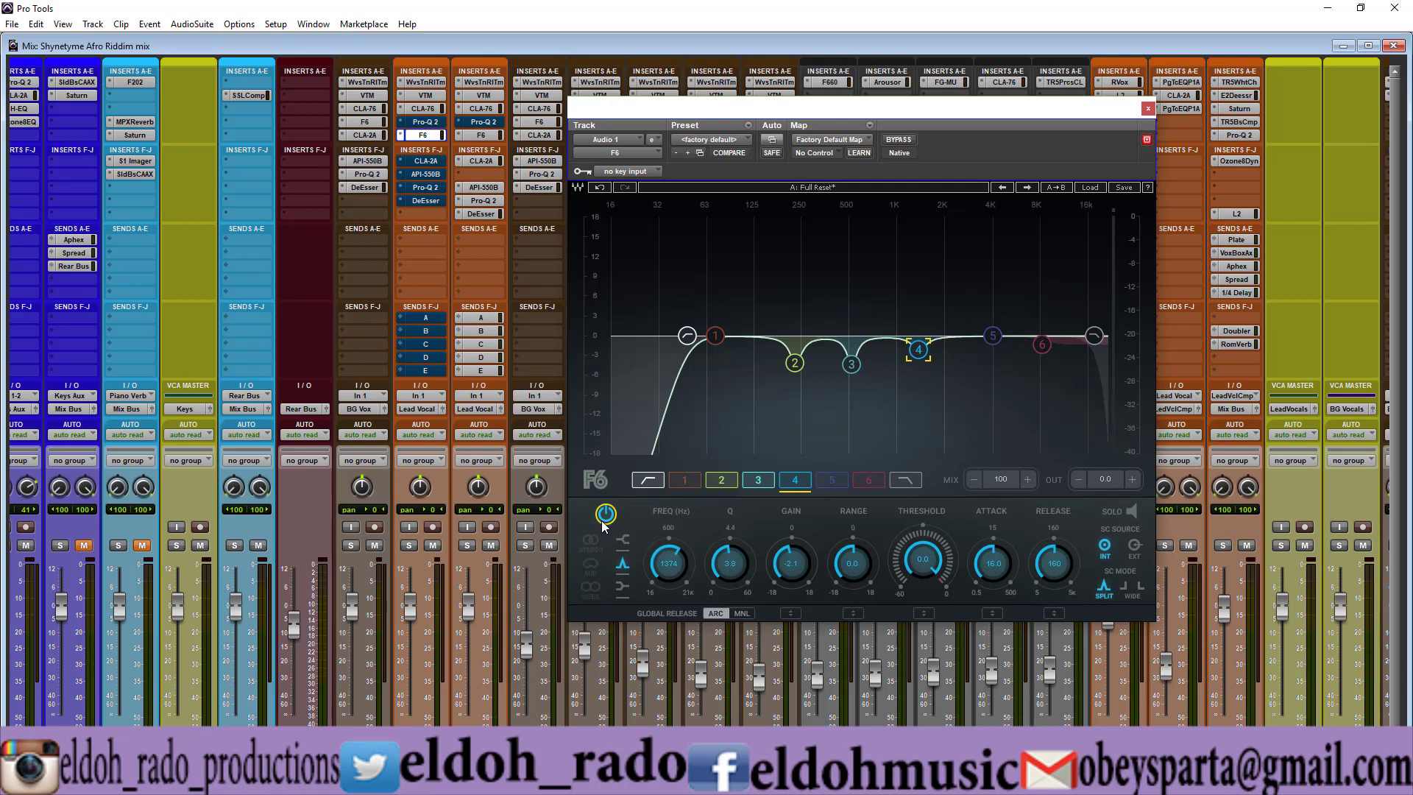
Examine the settings of F6 bands 3 and 2
{"action": "key", "text": "space"}
{"action": "left_click", "coordinate": [851, 365]}
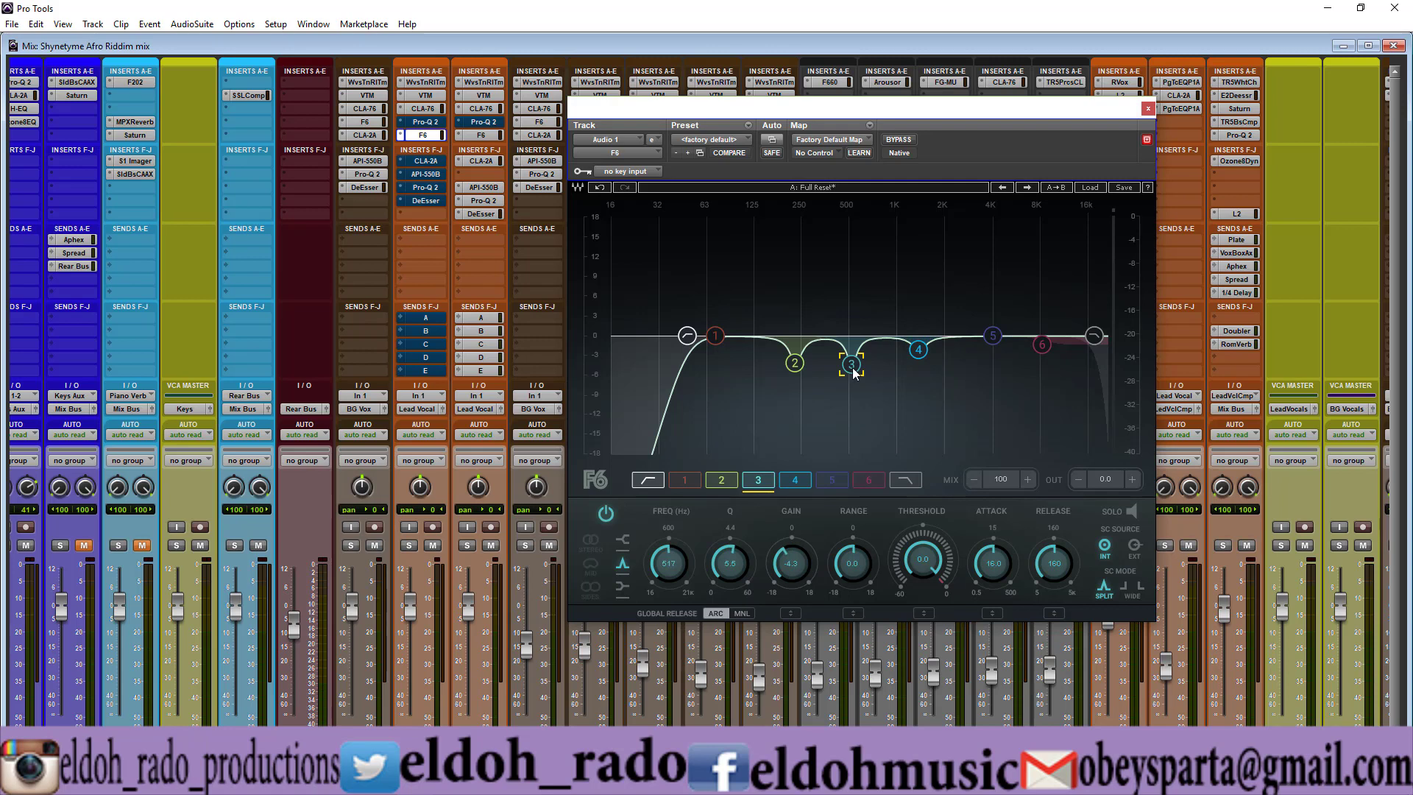
{"action": "left_click", "coordinate": [796, 364]}
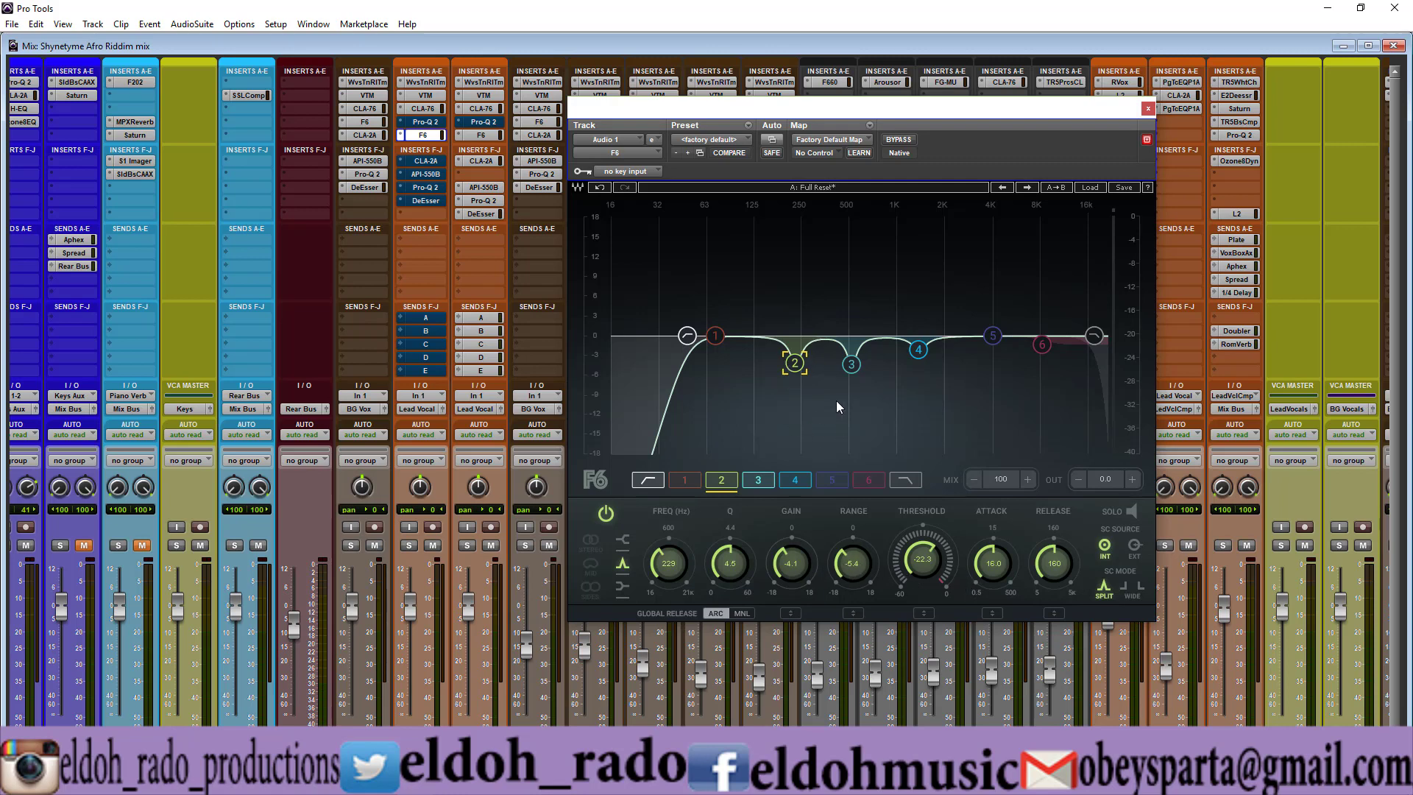
Play the selected vocal passage in the Edit window, with the F6 window moved to expose the Audio 1 waveform
{"action": "key", "text": "ctrl+equal"}
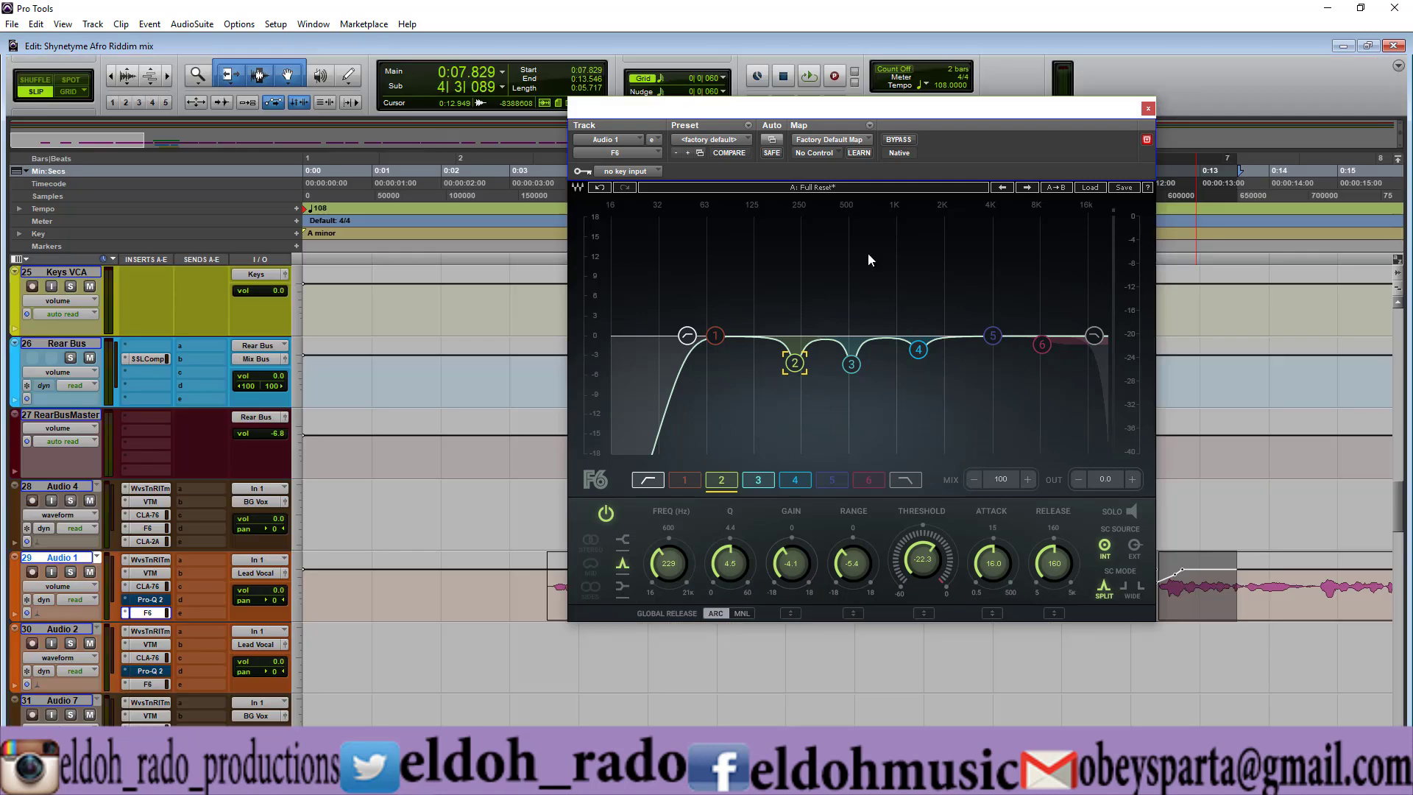
{"action": "key", "text": "space"}
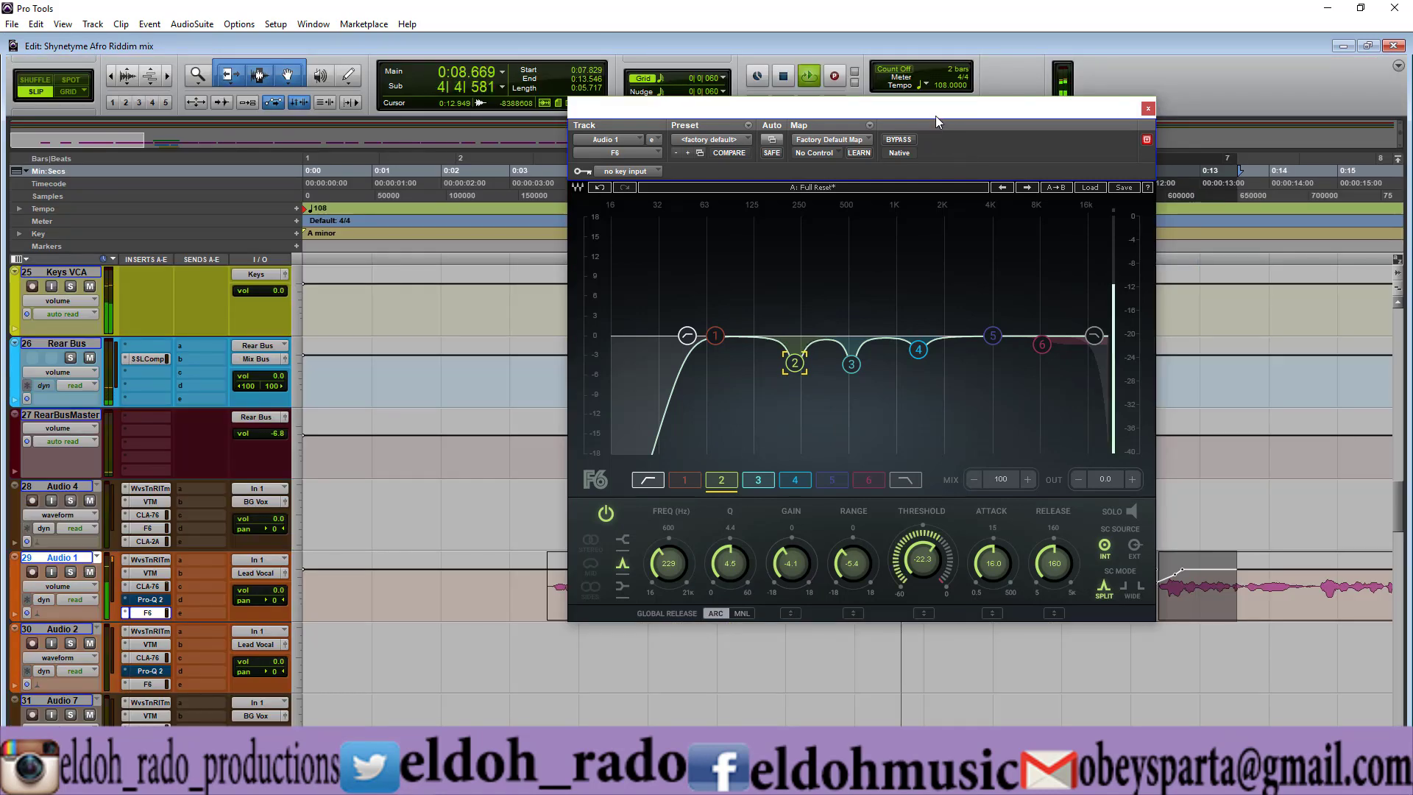
{"action": "left_click_drag", "start_coordinate": [867, 114], "coordinate": [644, 93]}
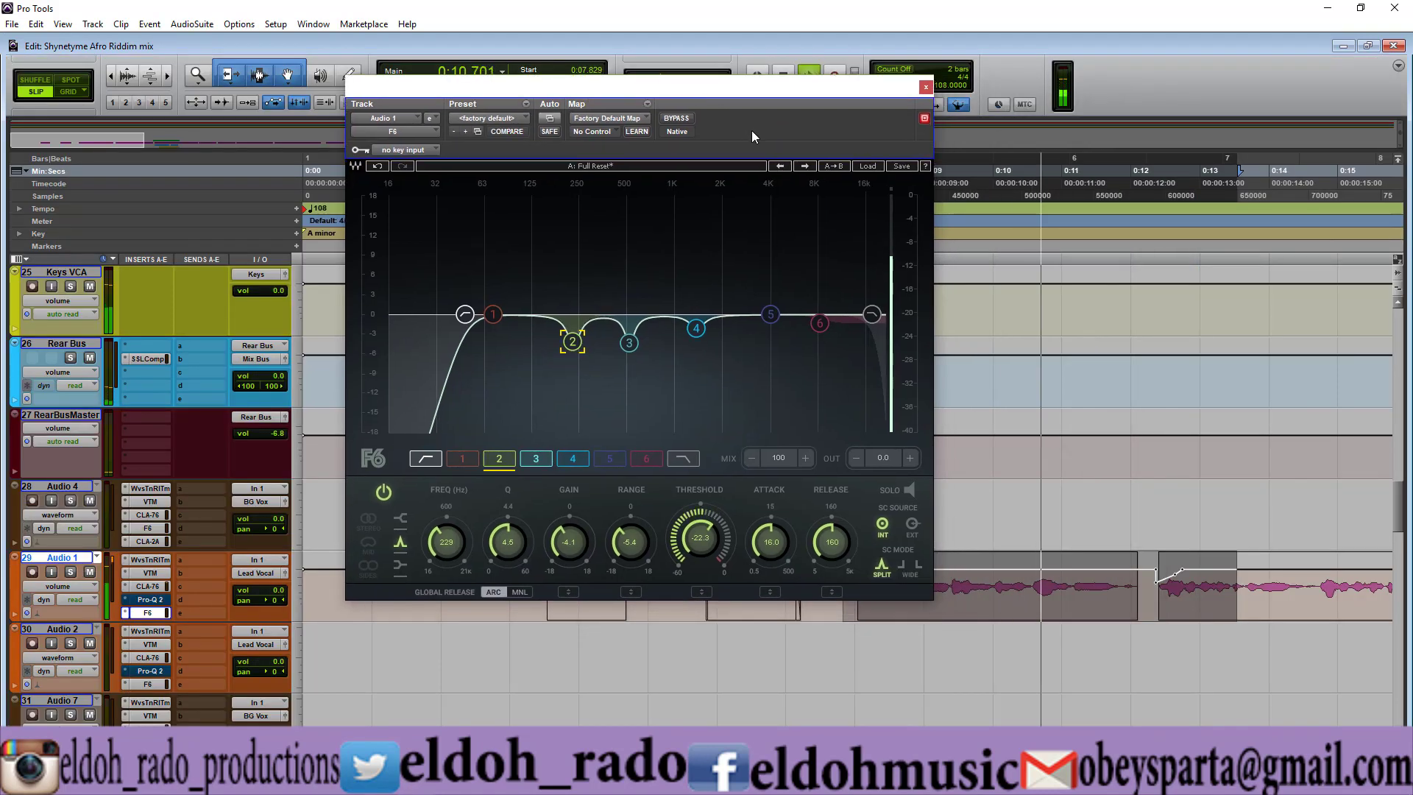
{"action": "key", "text": "space"}
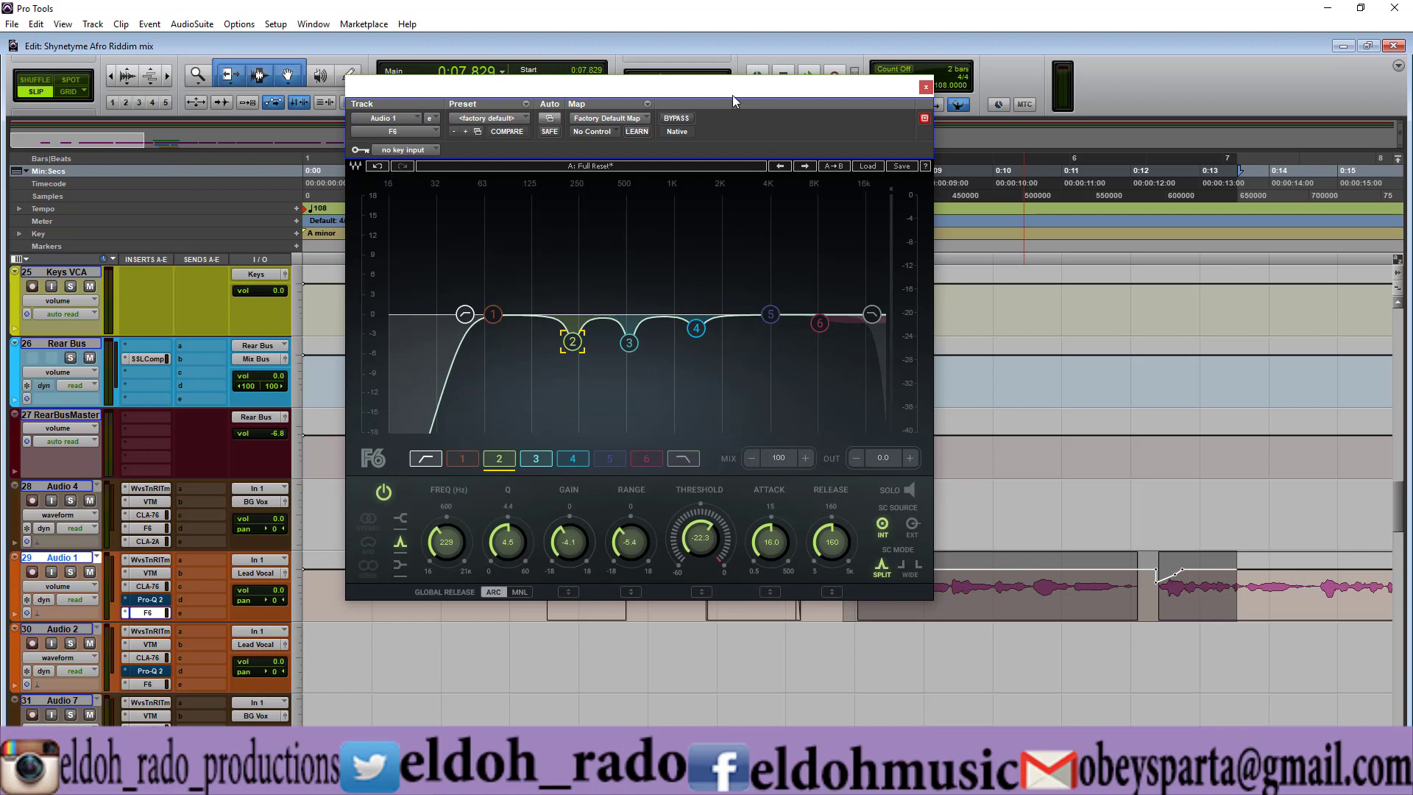
{"action": "left_click_drag", "start_coordinate": [732, 95], "coordinate": [779, 98]}
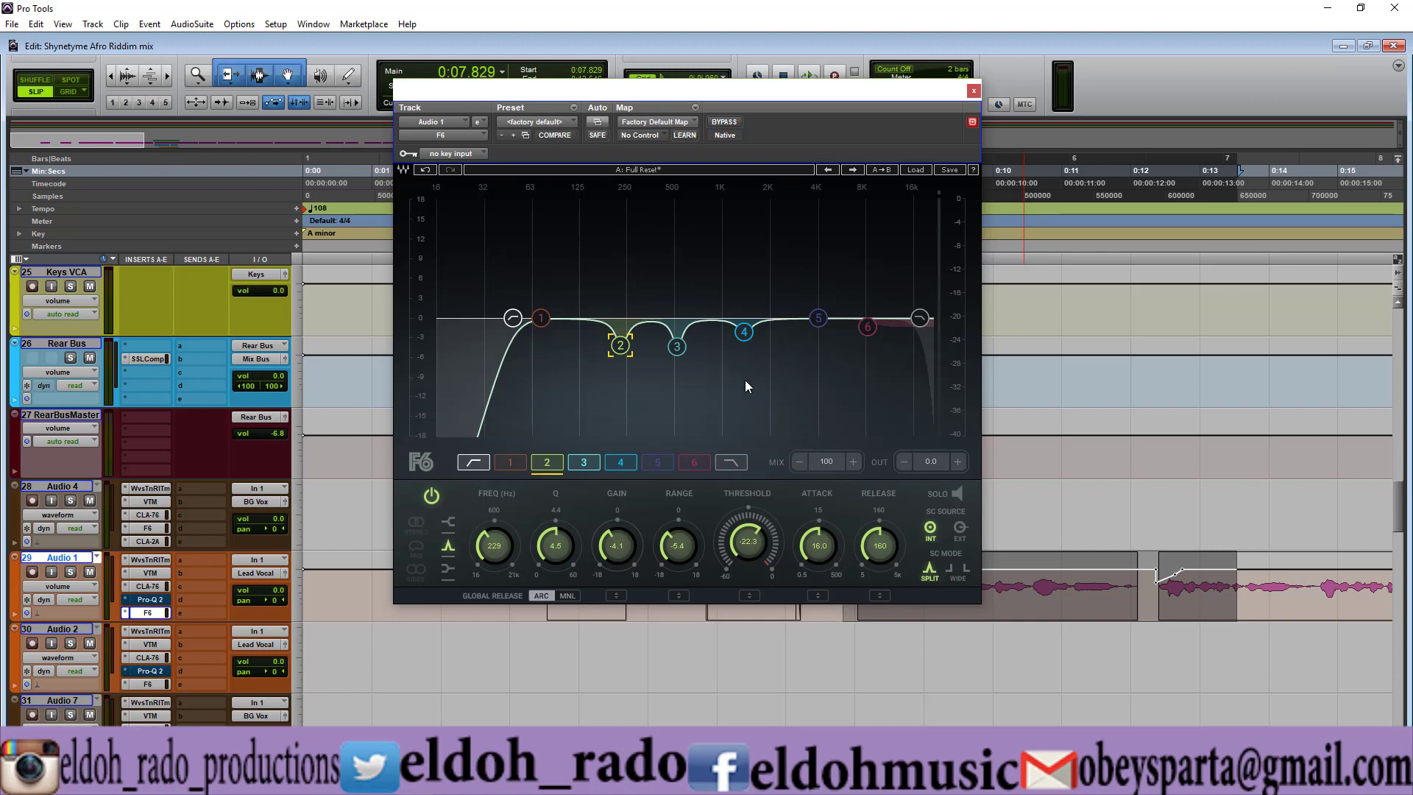
Play the vocal passage and switch on F6 band 6 to hear its high shelf, and stop playback
{"action": "left_click", "coordinate": [868, 329]}
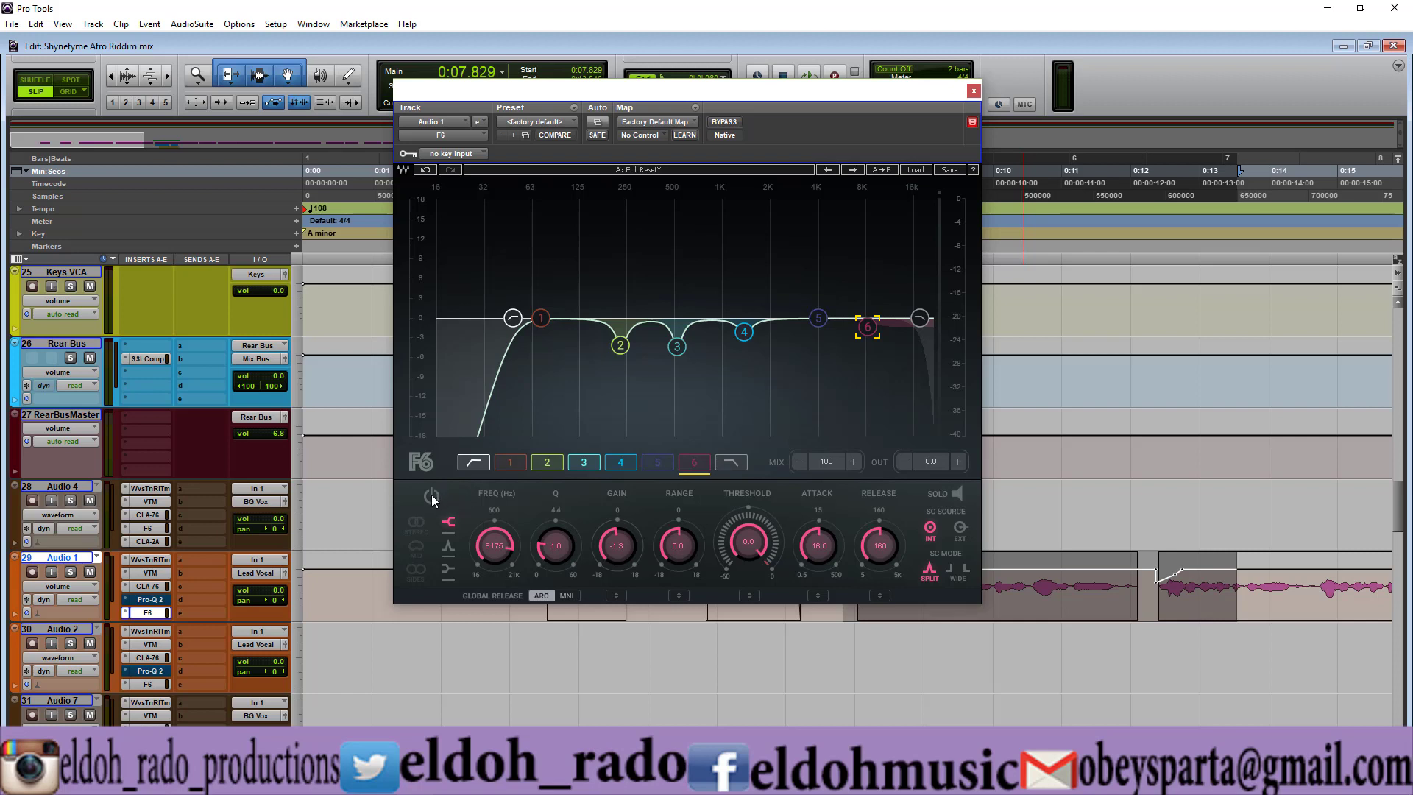
{"action": "key", "text": "space"}
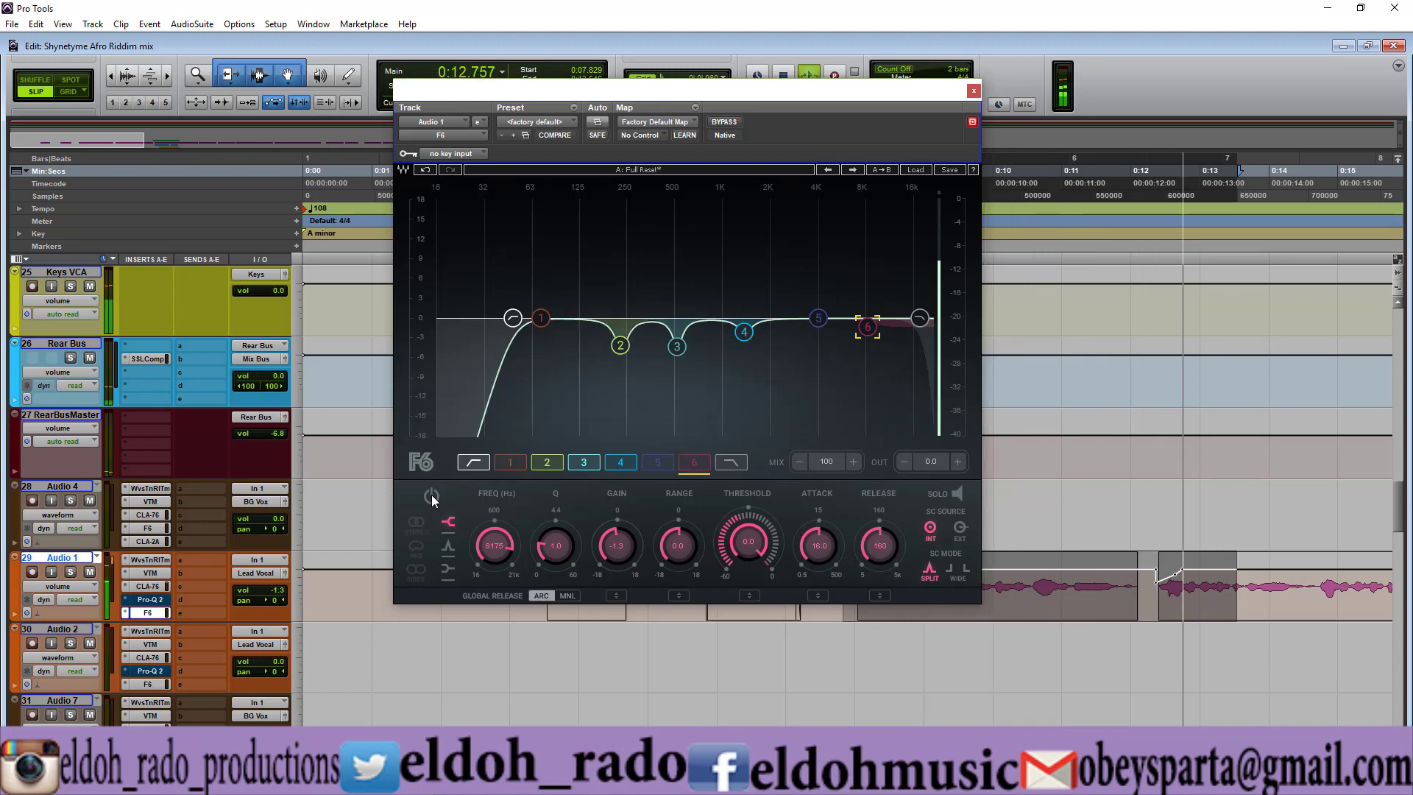
{"action": "left_click", "coordinate": [432, 498]}
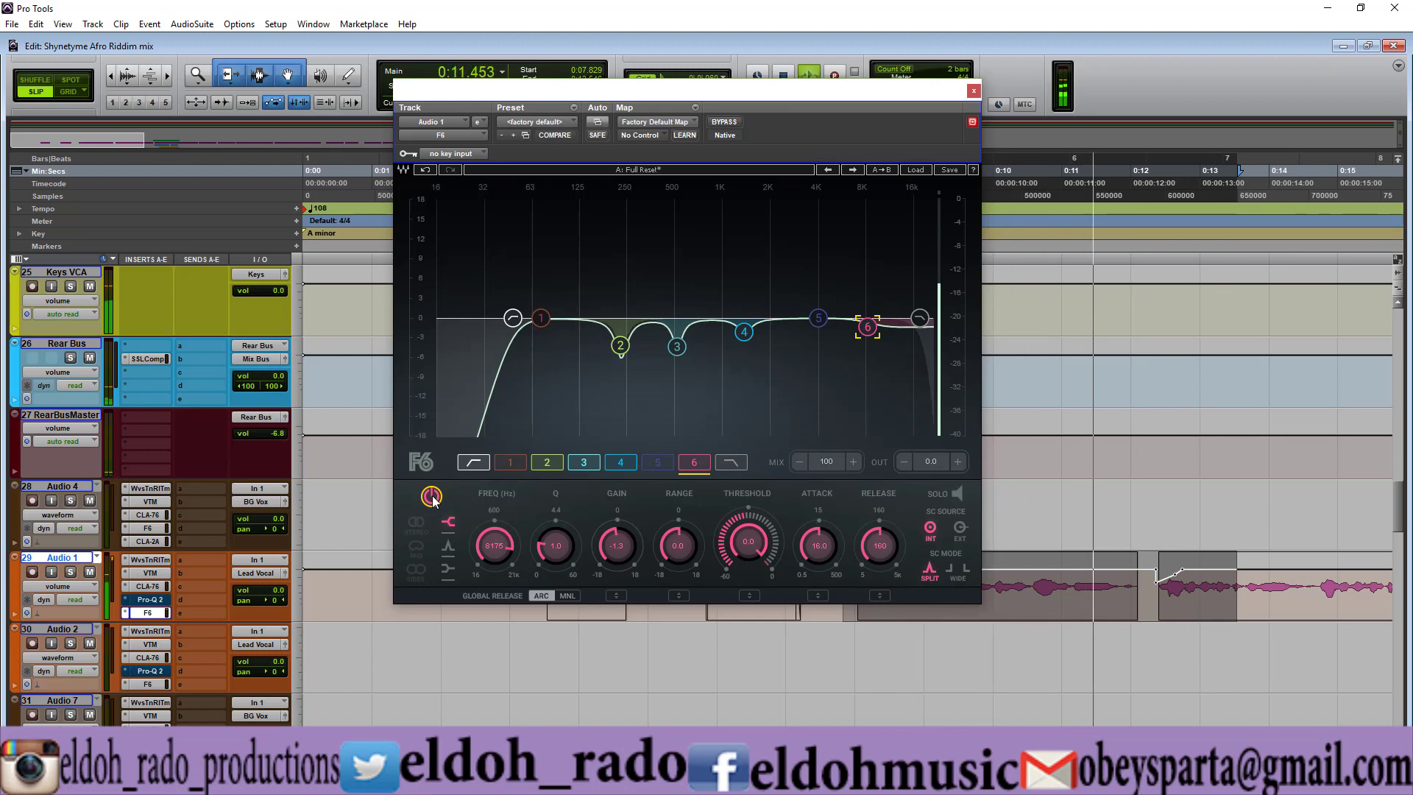
{"action": "key", "text": "space"}
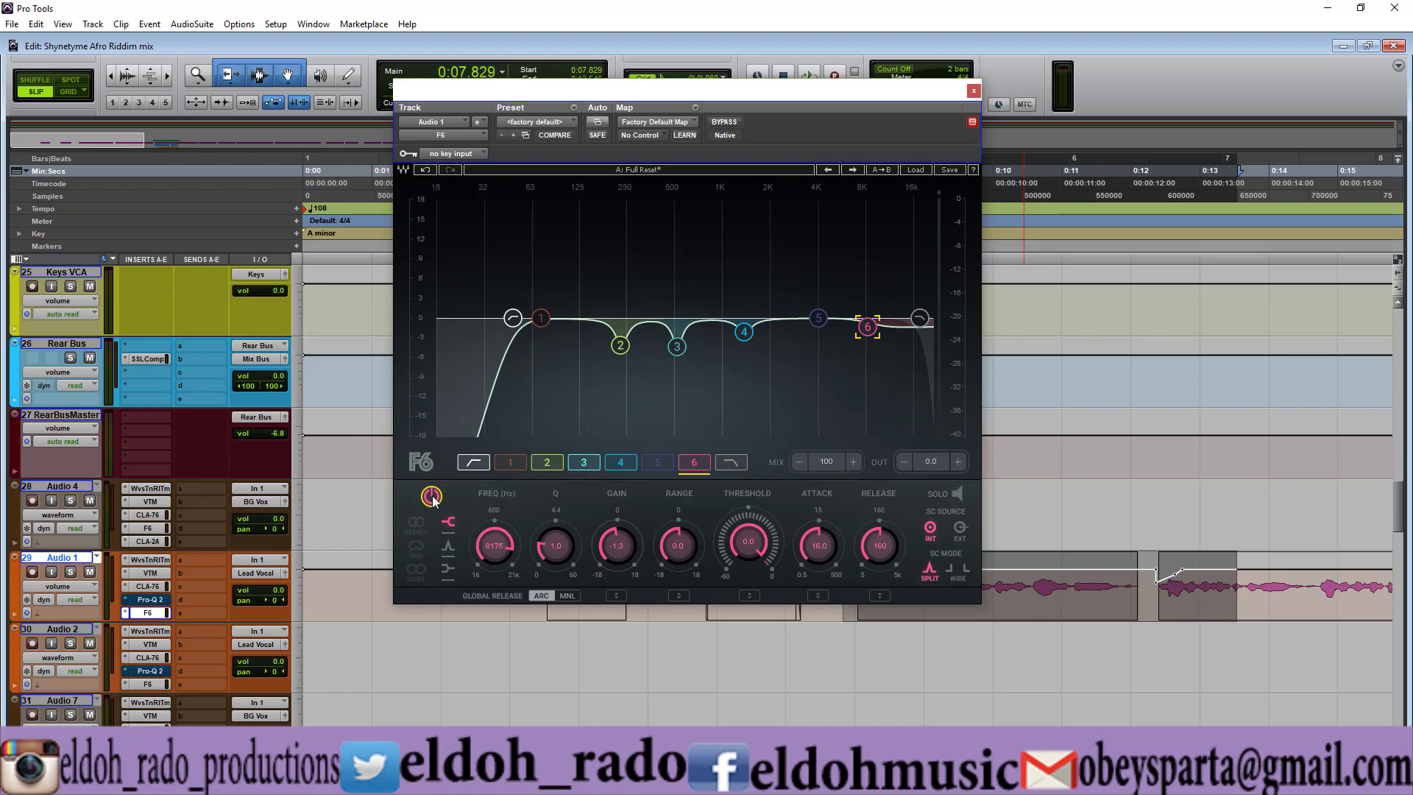
Keep the F6 open in the Mix window and open the Pro-Q 2 from insert H of Audio 1 alongside it
{"action": "key", "text": "ctrl+equal"}
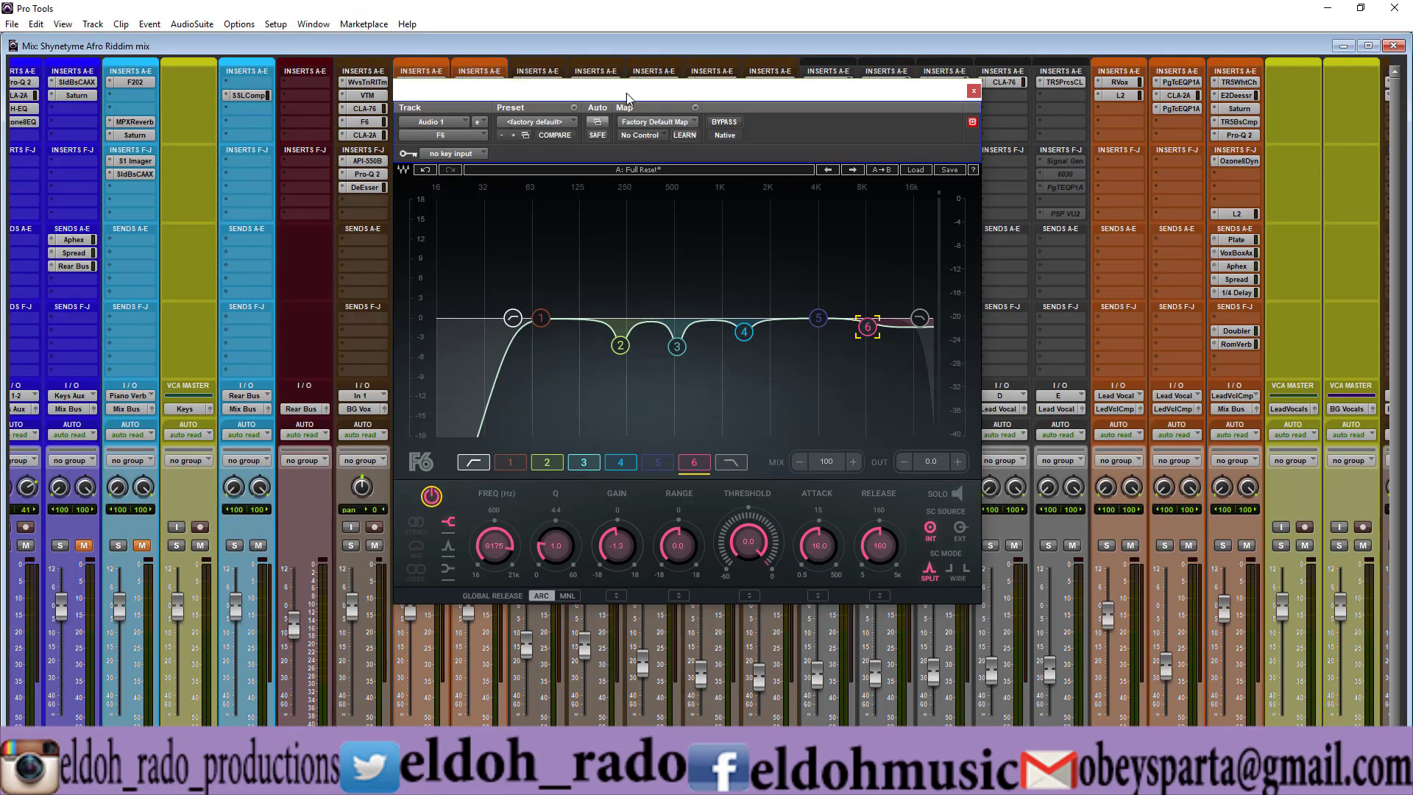
{"action": "left_click_drag", "start_coordinate": [633, 97], "coordinate": [799, 68]}
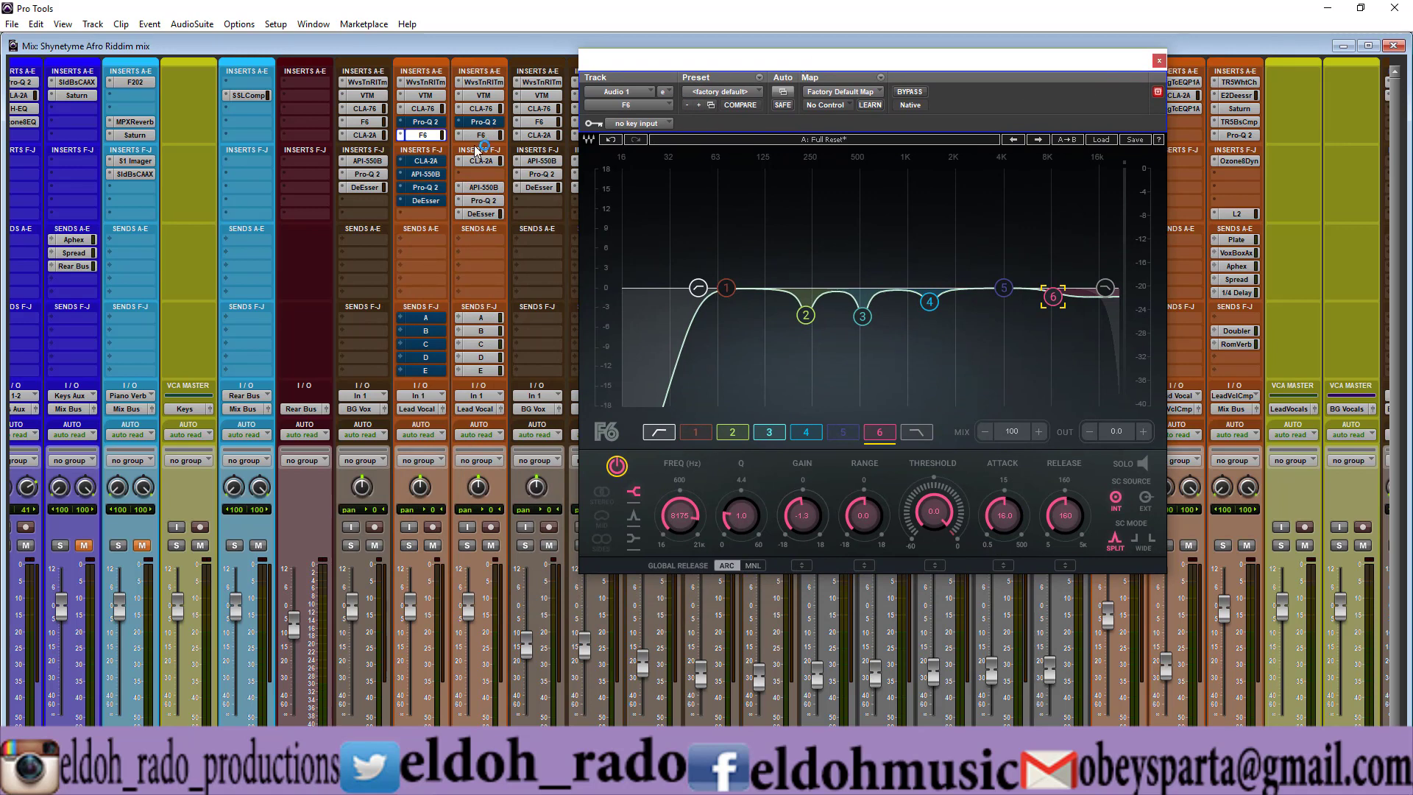
{"action": "left_click", "coordinate": [1158, 92]}
{"action": "left_click", "coordinate": [426, 187]}
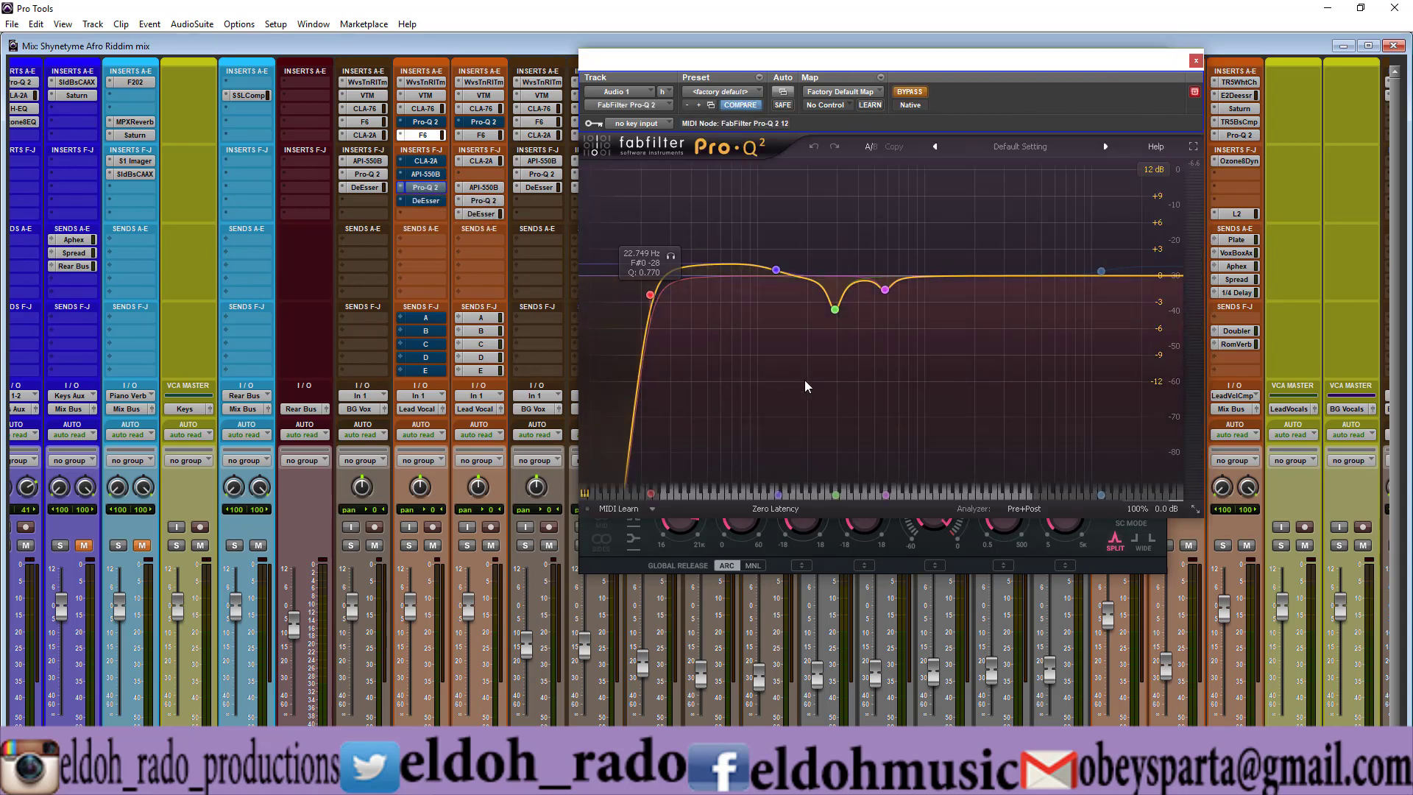
{"action": "left_click_drag", "start_coordinate": [1007, 64], "coordinate": [953, 128]}
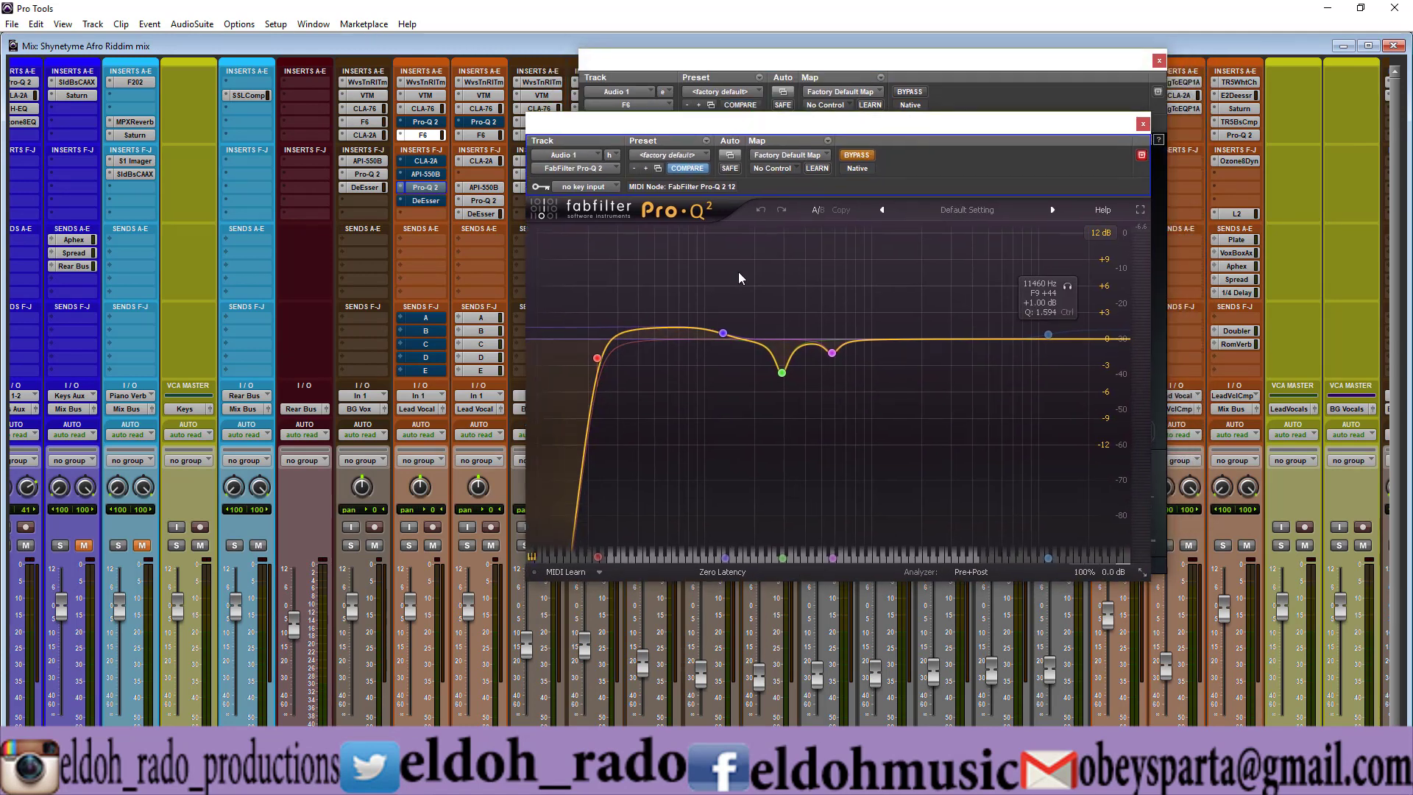